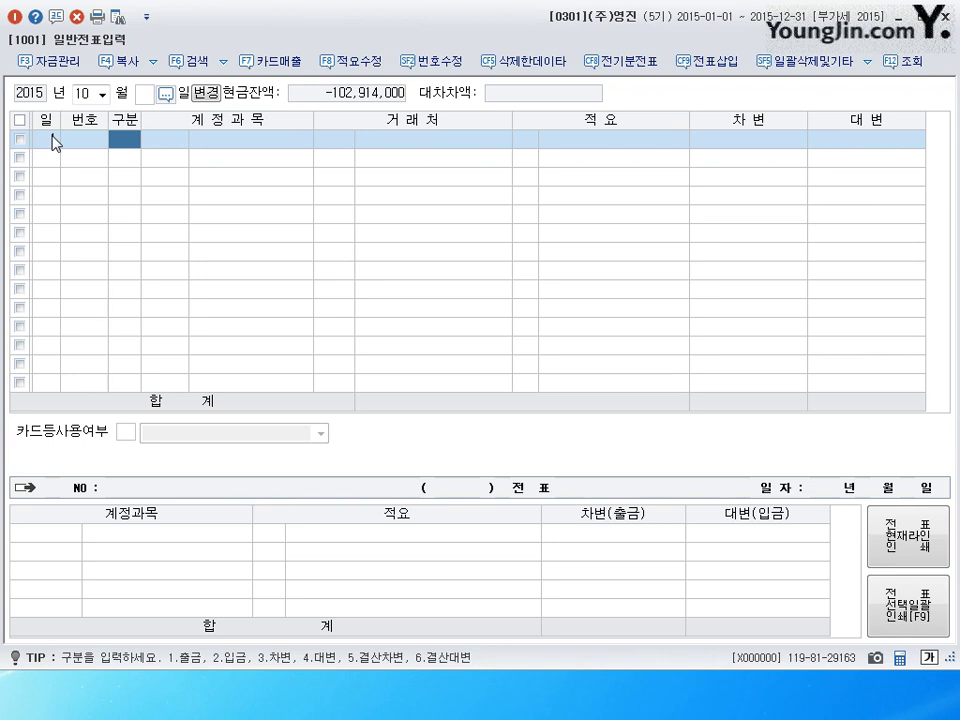
# Step: Enter a debit (차변) line on day 1 of October for account 0102 당좌예금 with amount 4,000,000
pyautogui.write('3')
pyautogui.press('Return')
pyautogui.write('102')
pyautogui.press('Return')
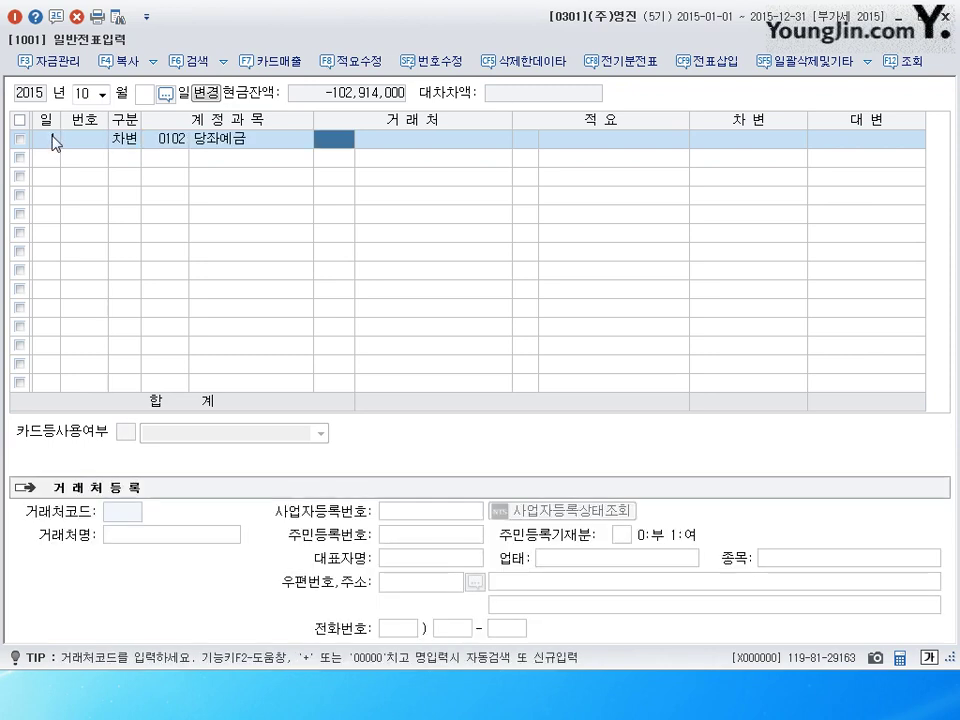
pyautogui.press('Return')
pyautogui.press('Return')
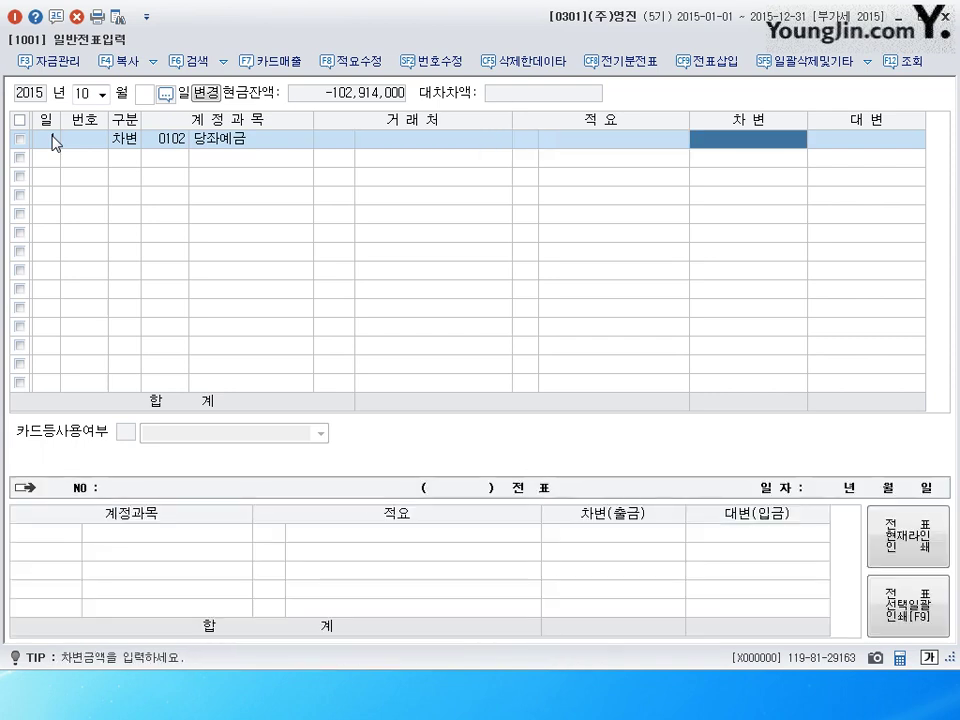
pyautogui.write('4000000')
pyautogui.press('Return')
# Step: Add a debit line on day 1 for account 0381 주식할인발행차금 with amount 1,000,000
pyautogui.write('3')
pyautogui.press('Return')
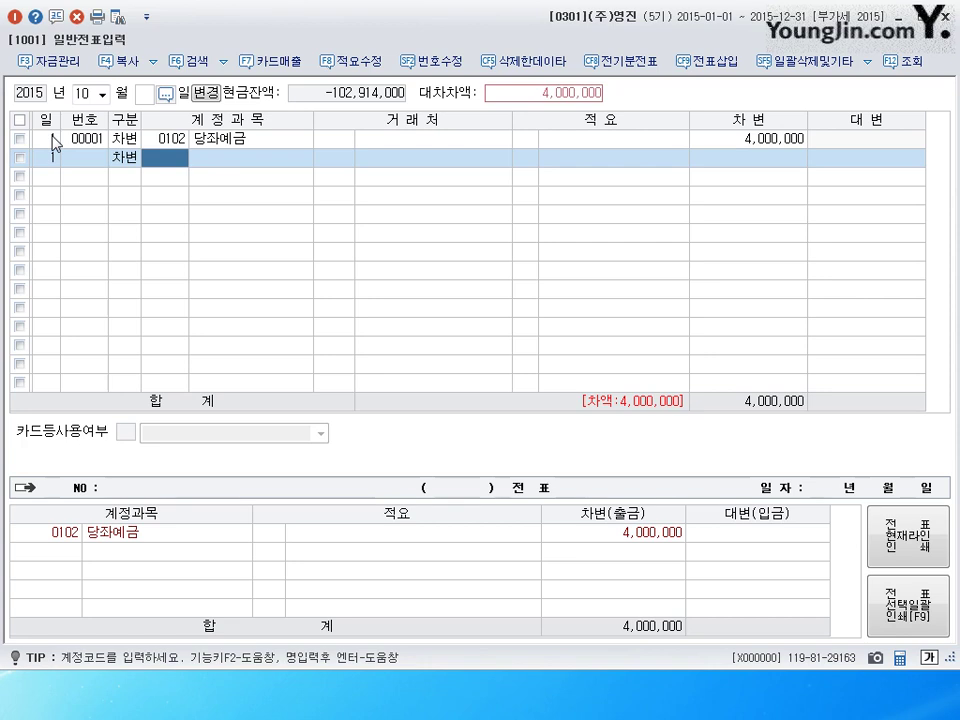
pyautogui.write('381')
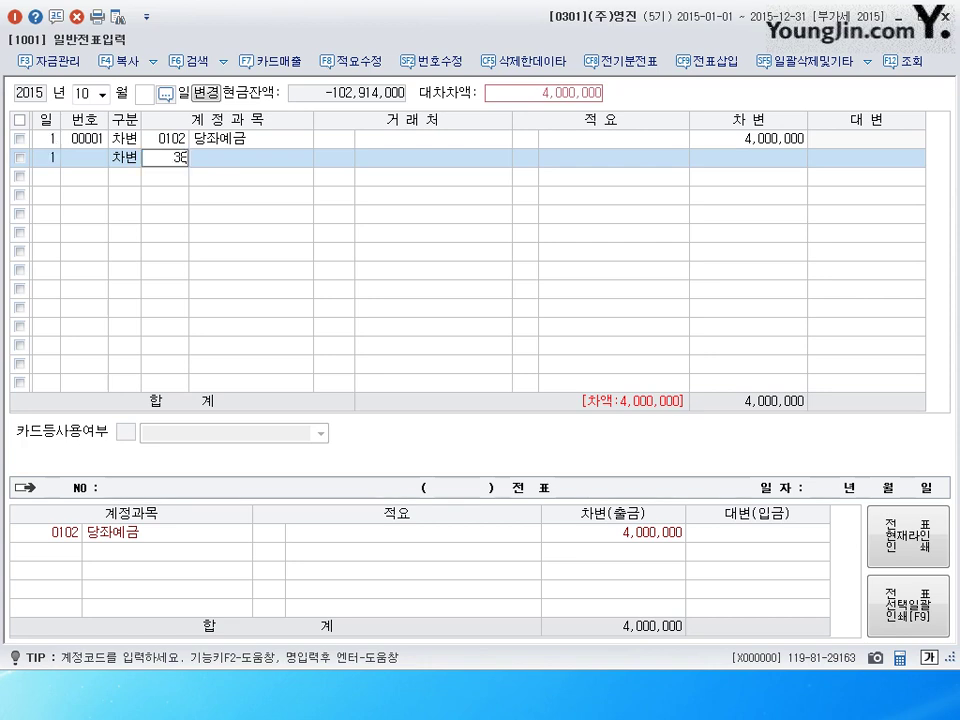
pyautogui.press('Return')
pyautogui.press('Return')
pyautogui.press('Return')
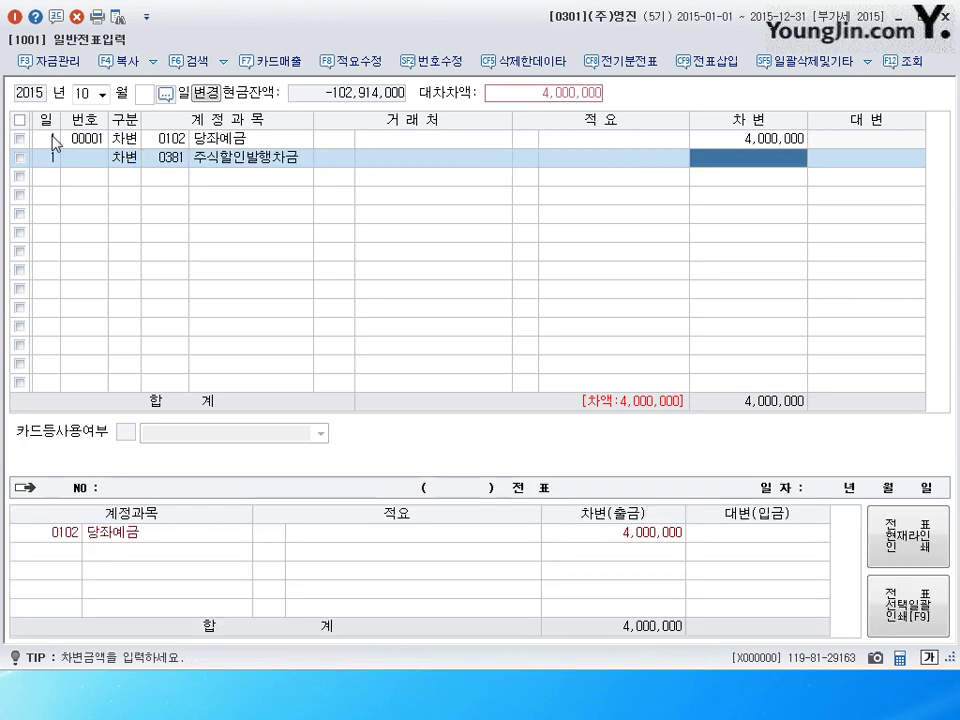
pyautogui.write('1000000')
pyautogui.press('Return')
# Step: Add a credit (대변) line on day 1 for account 0331 자본금 with amount 5,000,000
pyautogui.press('Return')
pyautogui.write('4')
pyautogui.press('Return')
pyautogui.write('331')
pyautogui.press('Return')
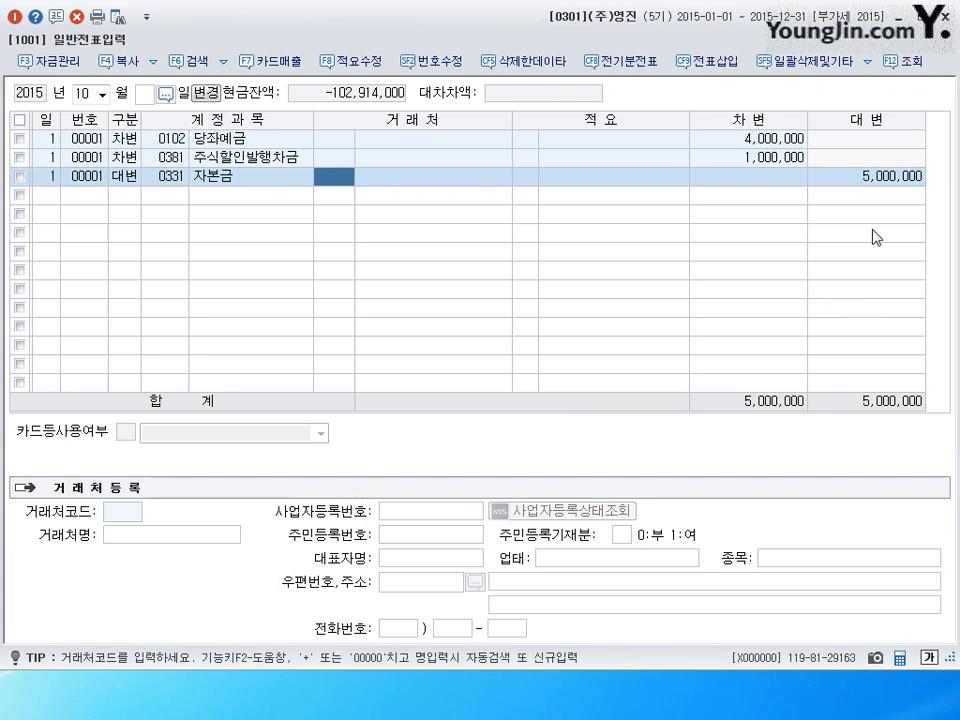
pyautogui.click(868, 180)
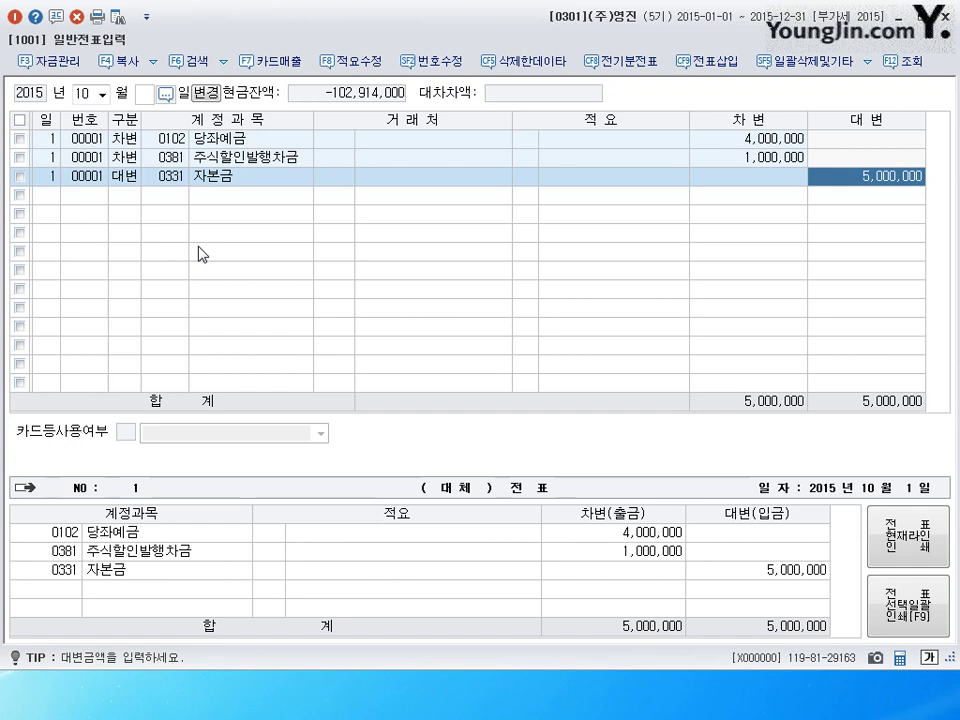
# Step: Start a debit line on day 2 for account 0102 당좌예금, leaving the partner and description empty
pyautogui.click(54, 197)
pyautogui.write('2')
pyautogui.press('Return')
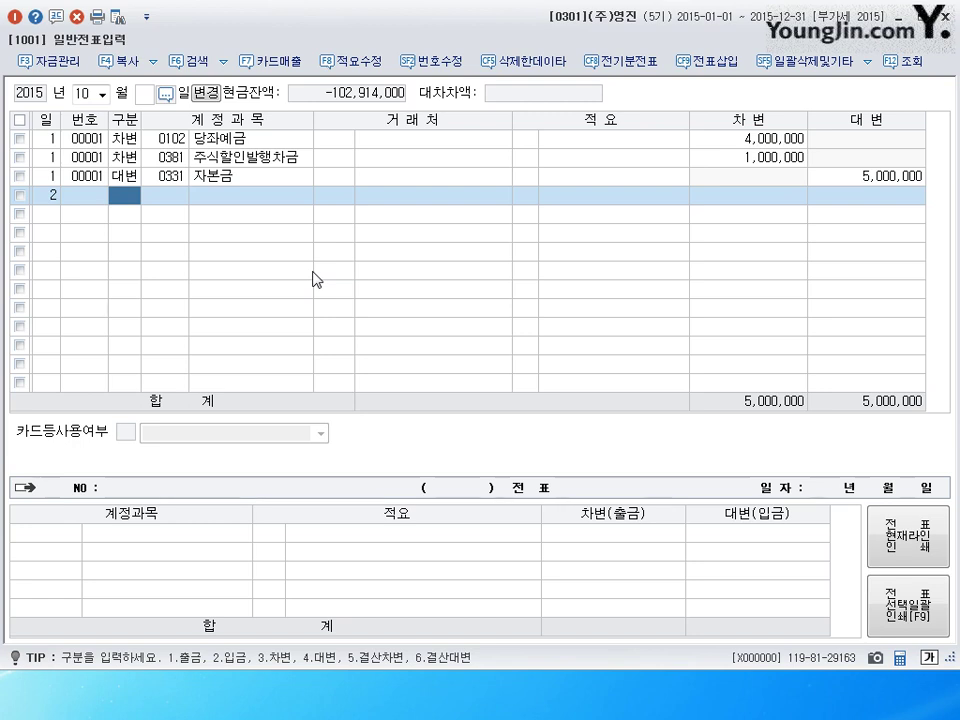
pyautogui.write('3')
pyautogui.press('Return')
pyautogui.write('102')
pyautogui.press('Return')
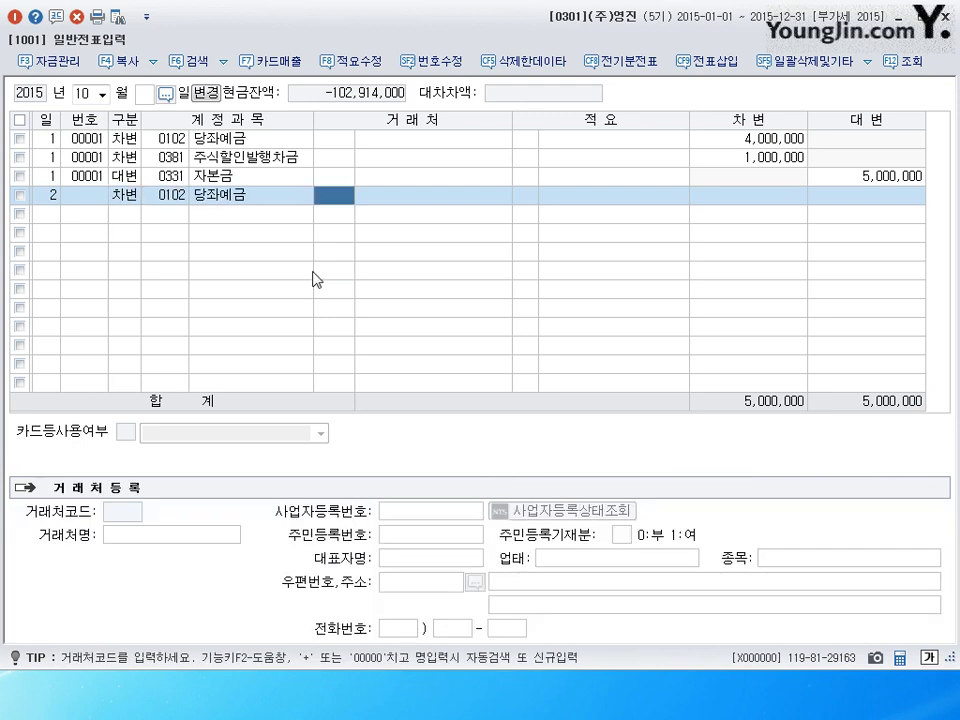
pyautogui.press('Return')
pyautogui.press('Return')
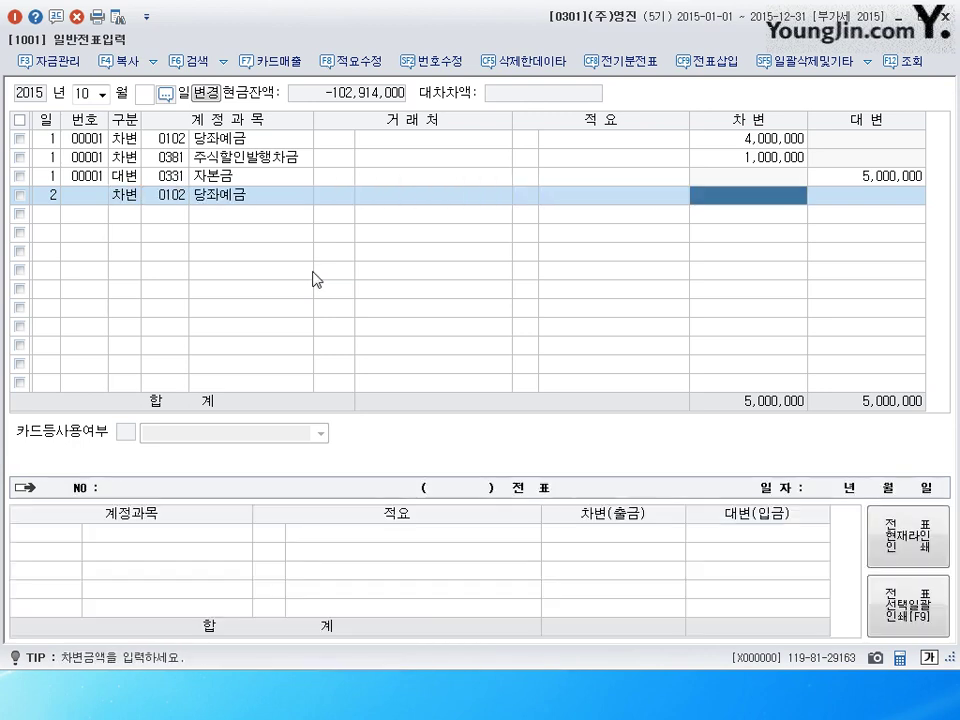
pyautogui.write('5000000')
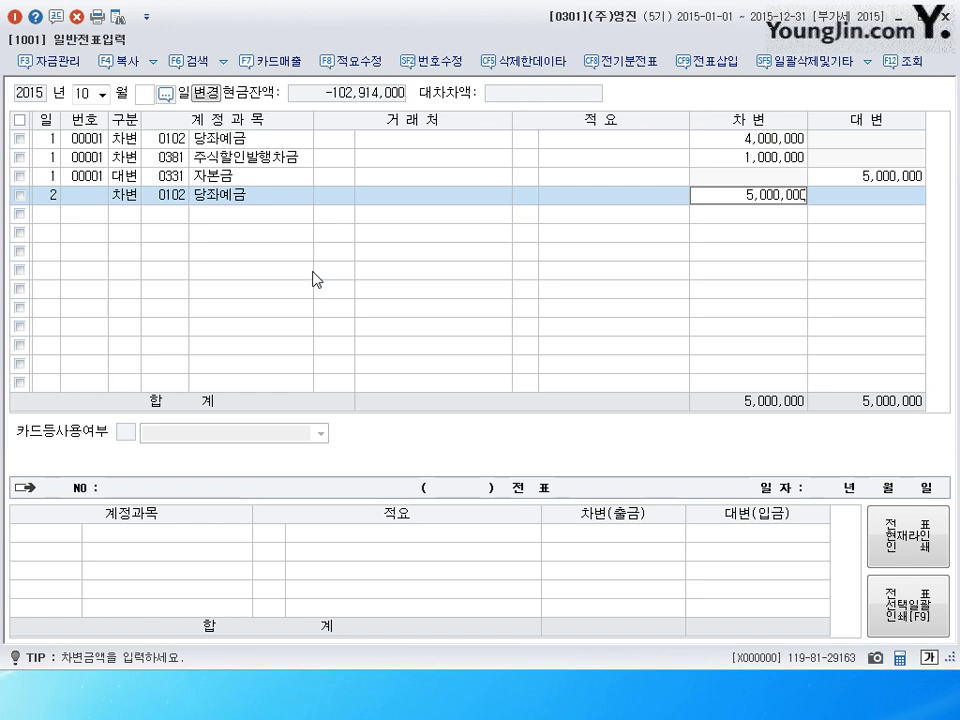
pyautogui.press('BackSpace')
pyautogui.press('BackSpace')
pyautogui.press('BackSpace')
pyautogui.press('BackSpace')
pyautogui.press('BackSpace')
pyautogui.press('BackSpace')
pyautogui.press('BackSpace')
# Step: Set the debit amount of the day 2 당좌예금 line to 5,100,000
pyautogui.write('5,100,000')
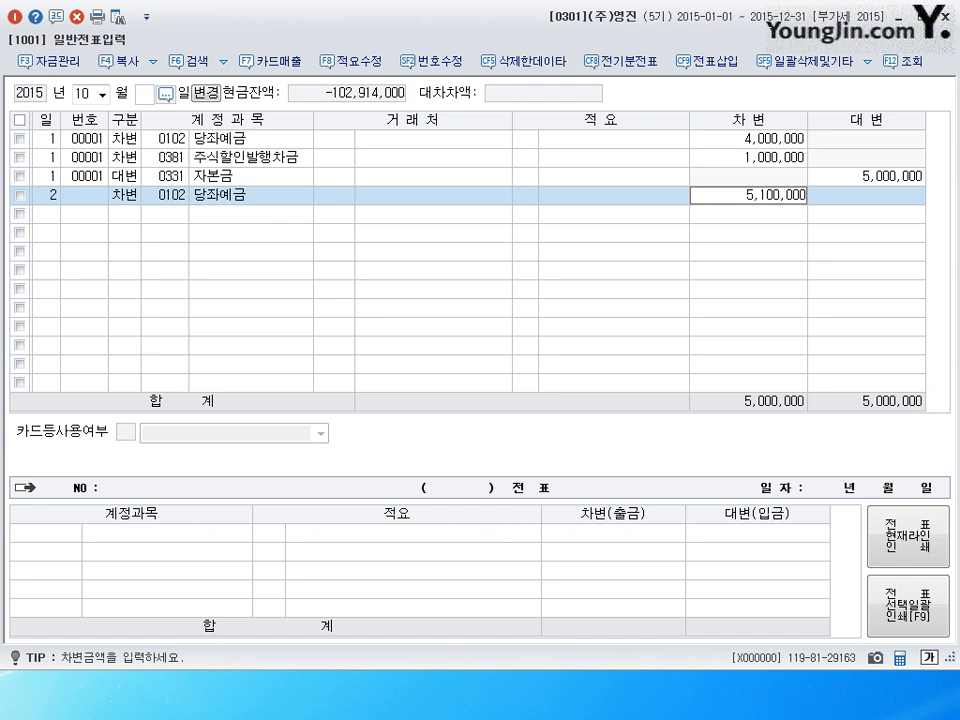
pyautogui.press('Return')
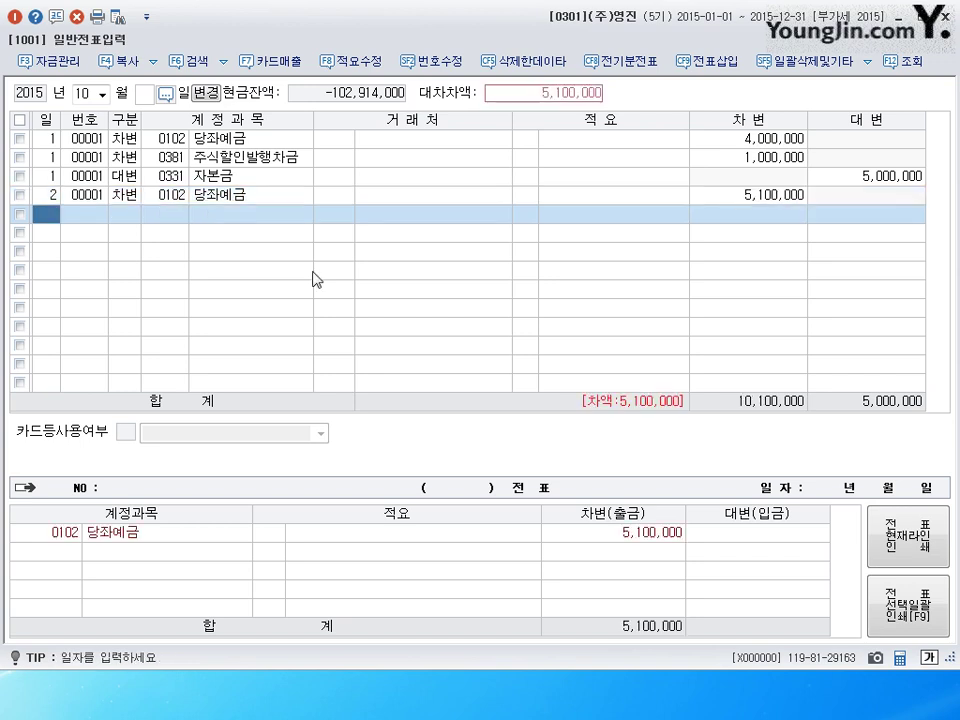
# Step: Add a credit line on day 2 for account 0331 자본금 with amount 5,000,000
pyautogui.write('2')
pyautogui.press('Return')
pyautogui.write('3')
pyautogui.press('Return')
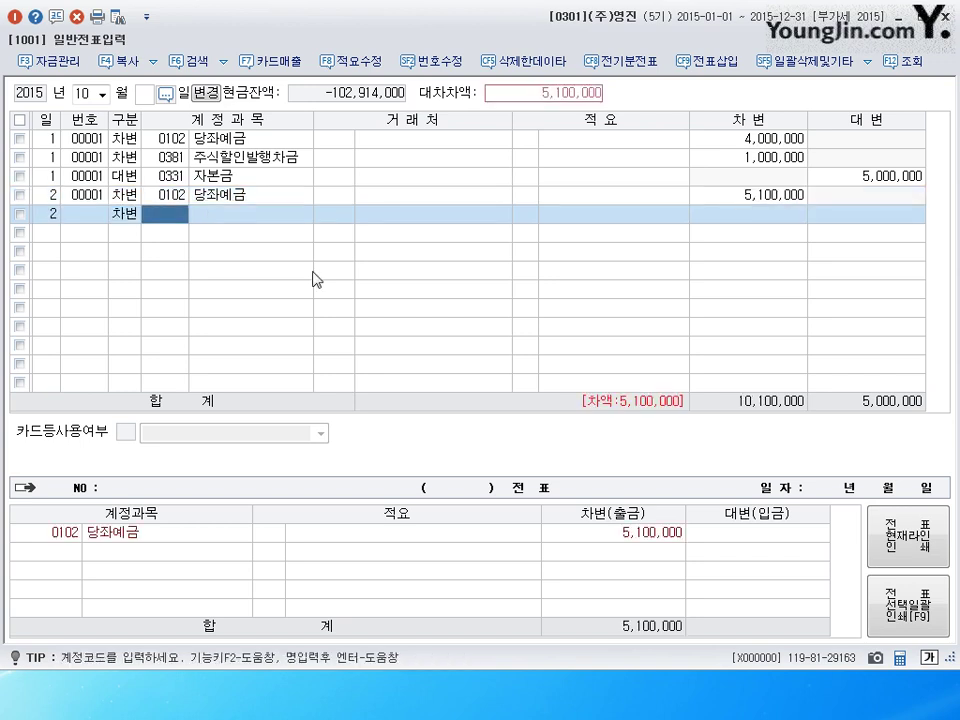
pyautogui.press('Left')
pyautogui.write('4')
pyautogui.press('Return')
pyautogui.write('331')
pyautogui.press('Return')
pyautogui.press('Return')
pyautogui.press('Return')
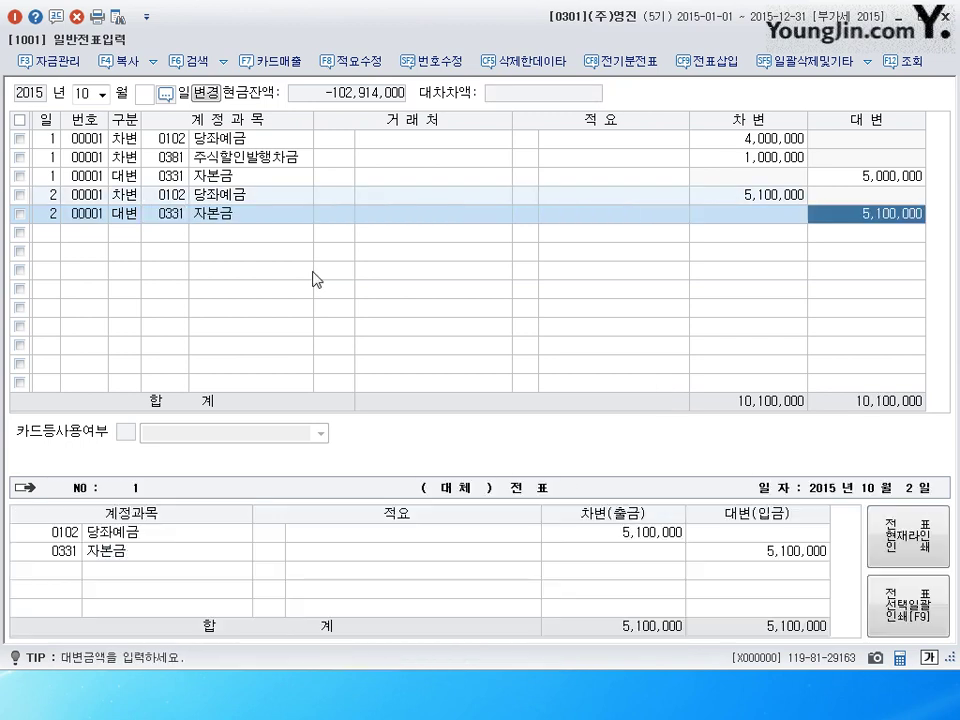
pyautogui.write('5,000,000')
pyautogui.press('Return')
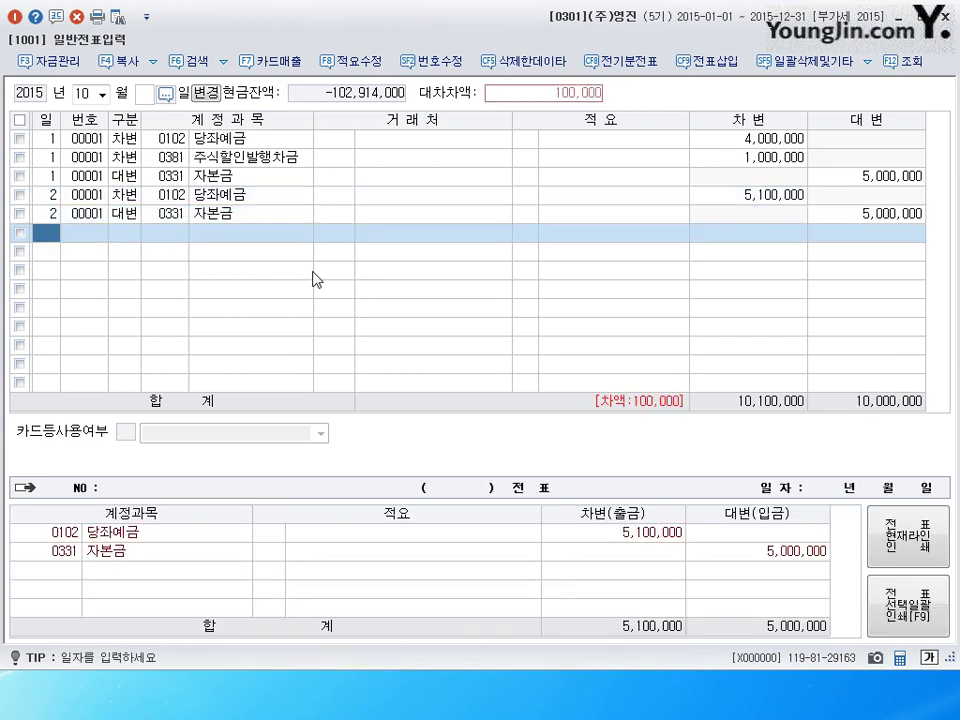
# Step: Add a credit line on day 2 for account 0341 주식발행초과금 with amount 100,000
pyautogui.write('2')
pyautogui.press('Return')
pyautogui.write('4')
pyautogui.press('Return')
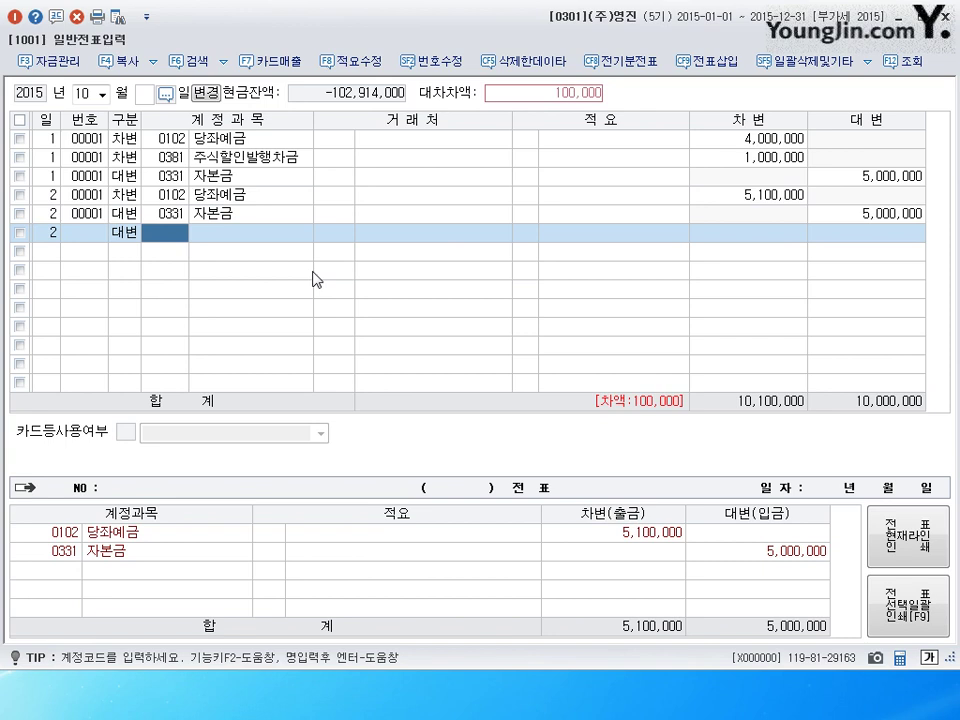
pyautogui.write('341')
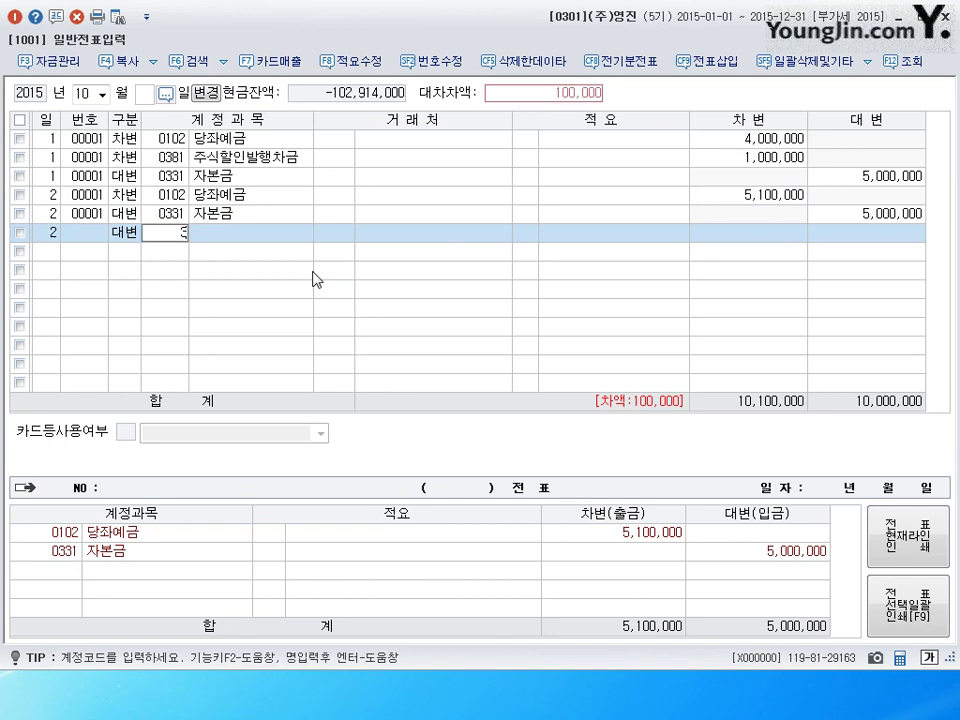
pyautogui.press('Return')
pyautogui.press('Return')
pyautogui.press('Return')
pyautogui.press('Return')
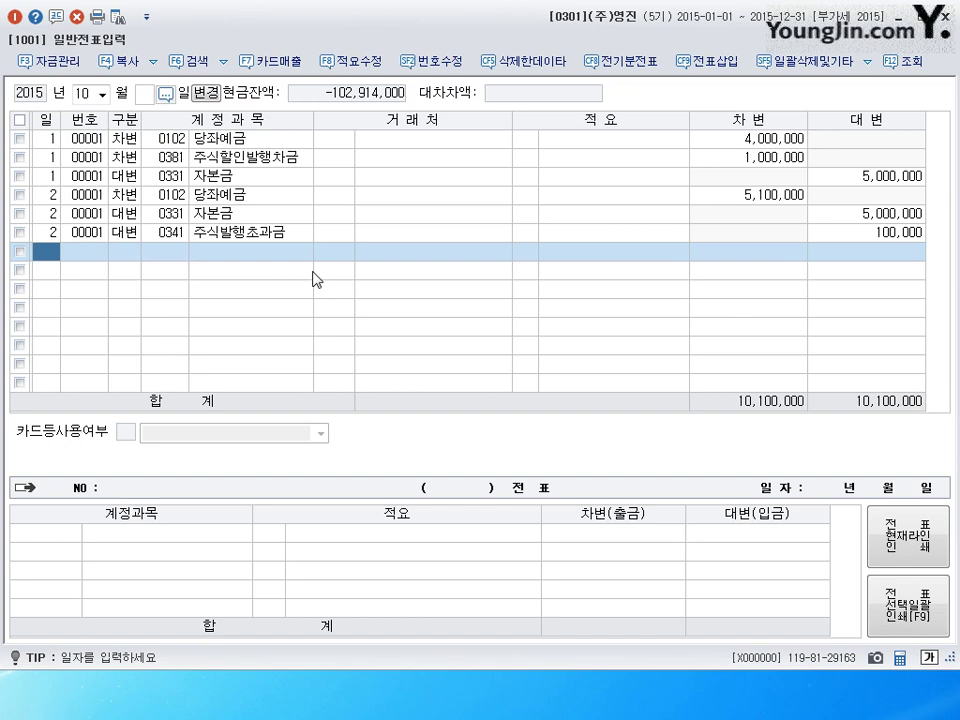
pyautogui.click(243, 235)
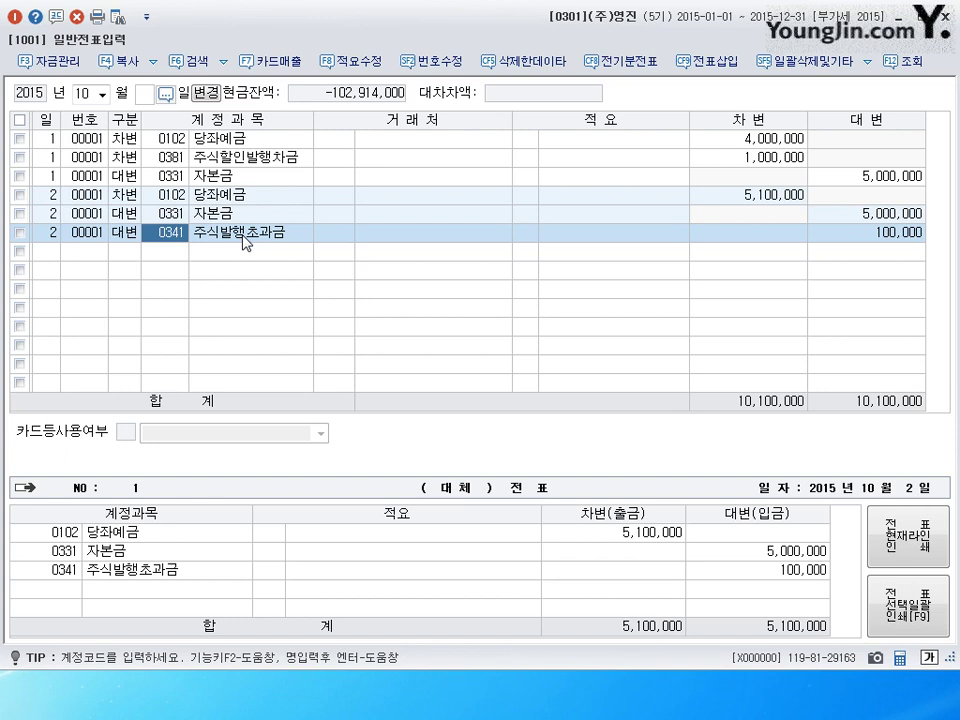
# Step: Enter a debit line on day 3 for account 0101 현금 with amount 45,000,000
pyautogui.press('Down')
pyautogui.write('3')
pyautogui.press('Return')
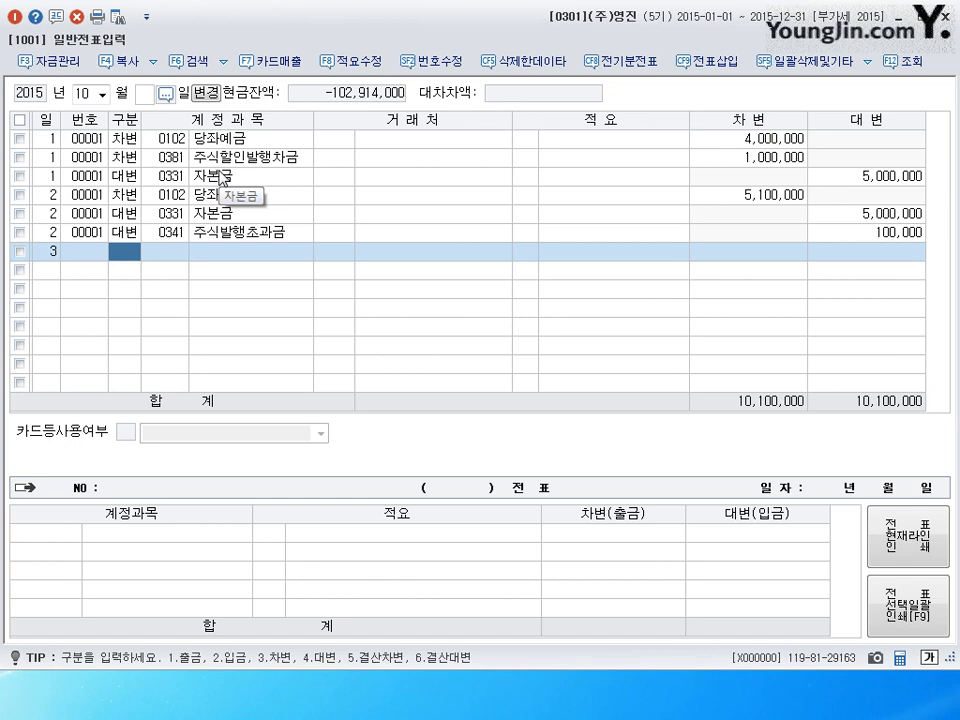
pyautogui.write('3')
pyautogui.press('Return')
pyautogui.write('101')
pyautogui.press('Return')
pyautogui.press('Return')
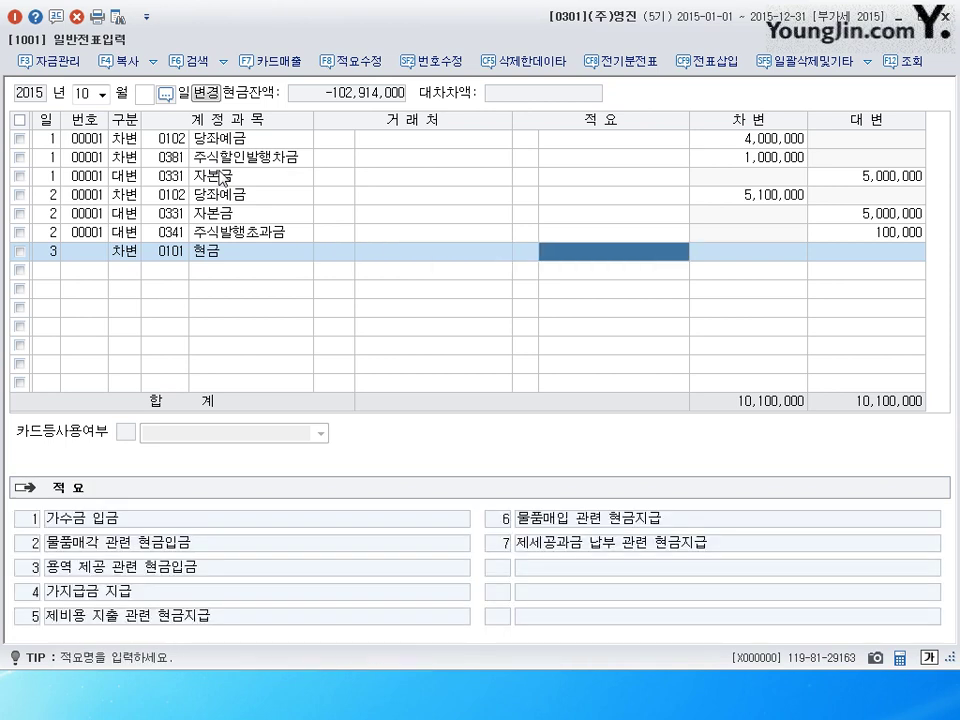
pyautogui.press('Return')
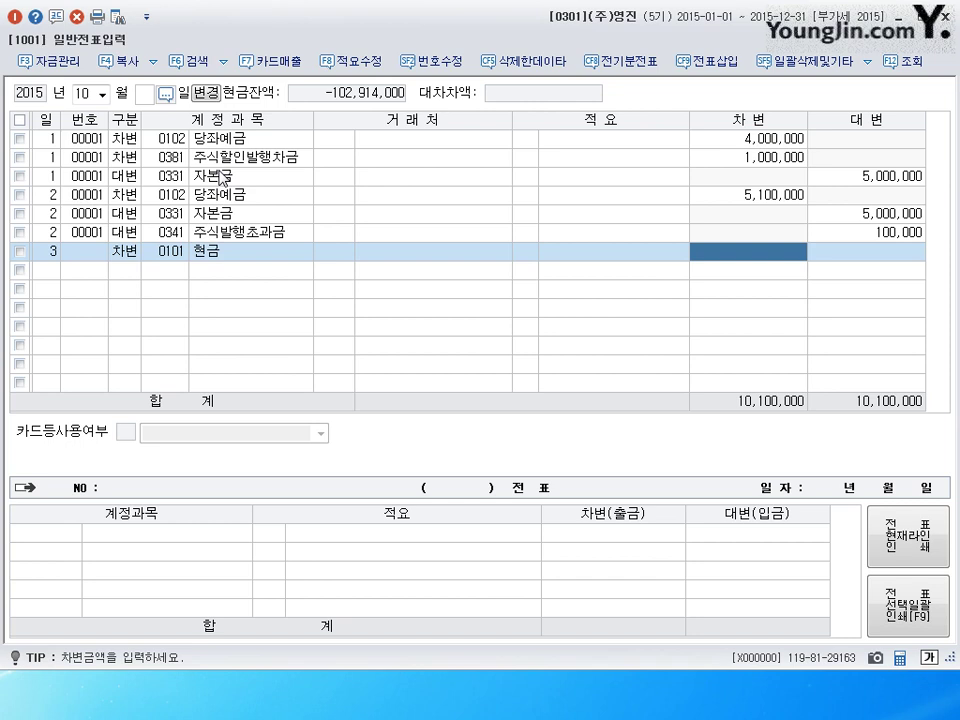
pyautogui.write('45000000')
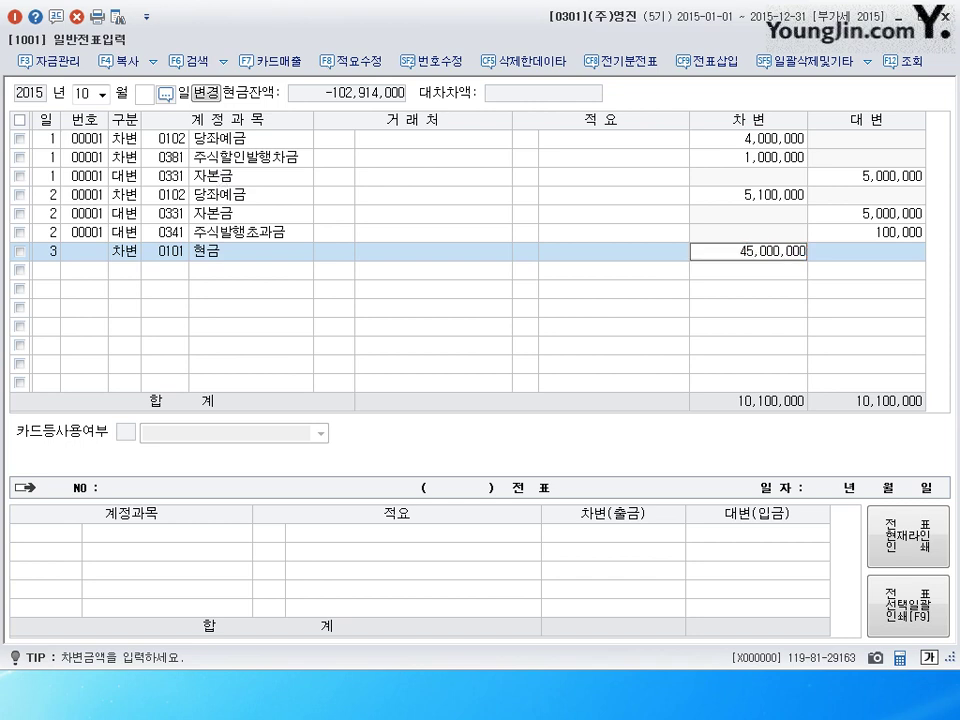
pyautogui.press('Return')
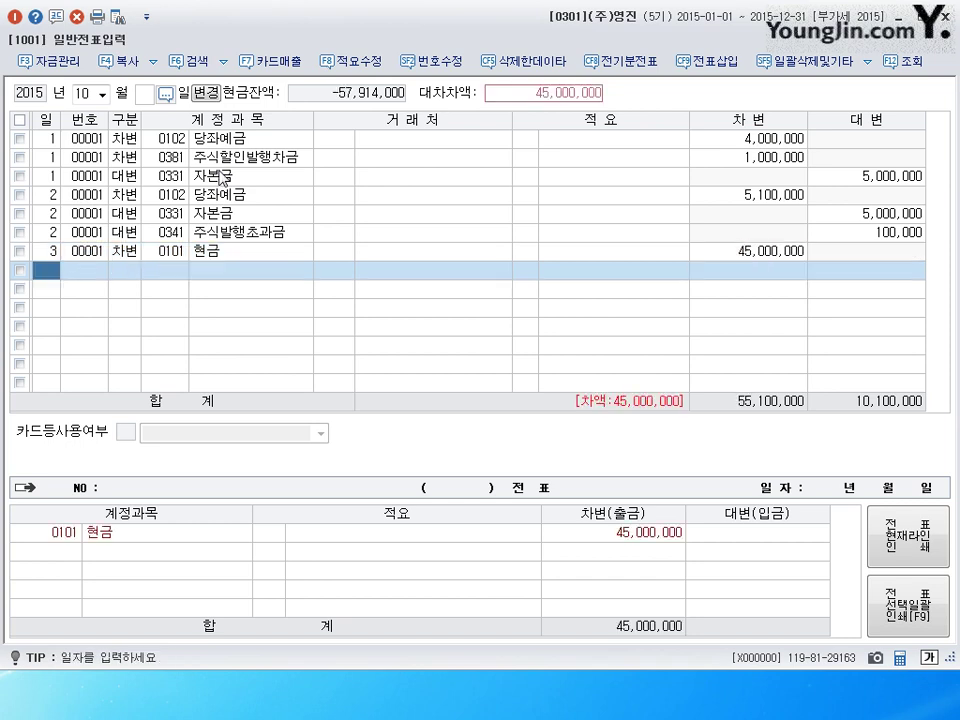
# Step: Add a credit line on day 3 for account 0331 자본금 with amount 25,000,000
pyautogui.write('3')
pyautogui.press('Return')
pyautogui.write('4')
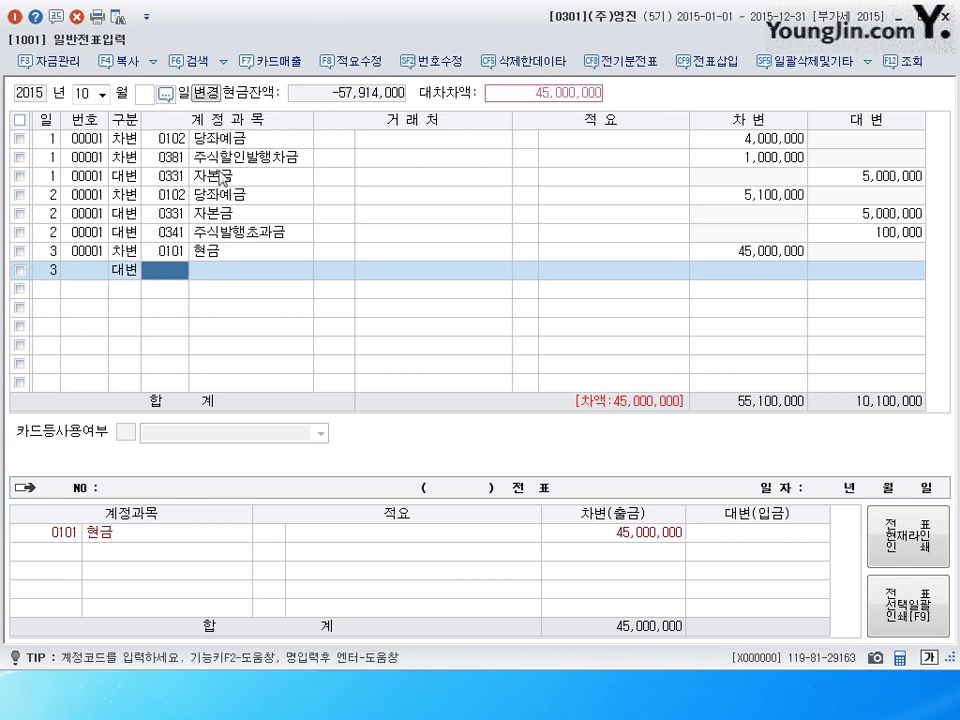
pyautogui.write('331')
pyautogui.press('Return')
pyautogui.press('Return')
pyautogui.press('Return')
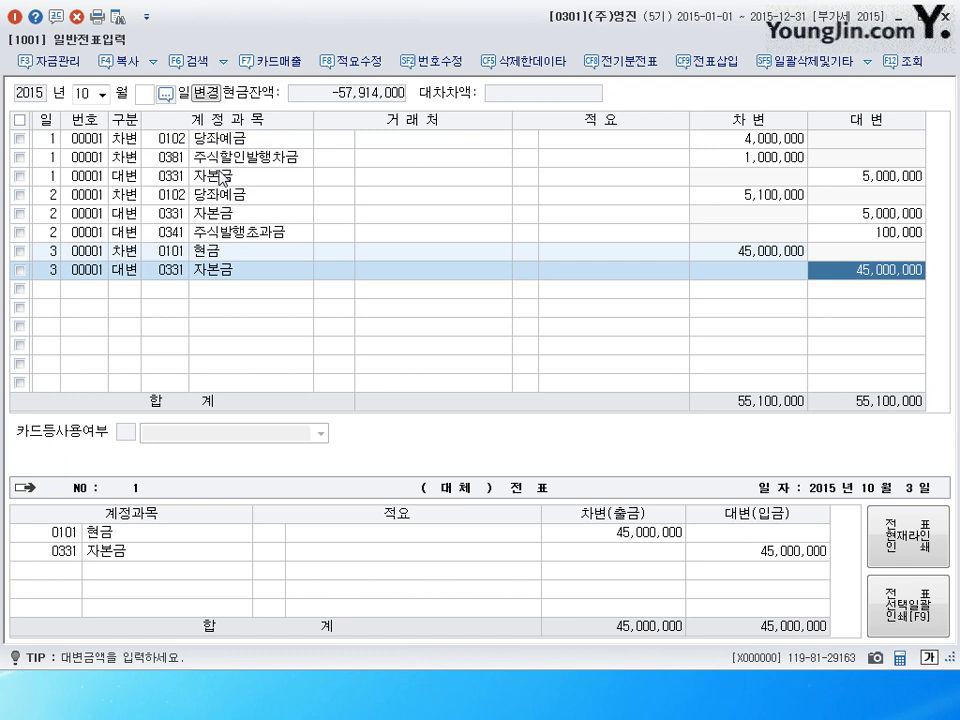
pyautogui.write('25000000')
pyautogui.press('Return')
# Step: Add a credit line on day 3 for account 0341 주식발행초과금 with amount 20,000,000
pyautogui.press('Return')
pyautogui.write('4')
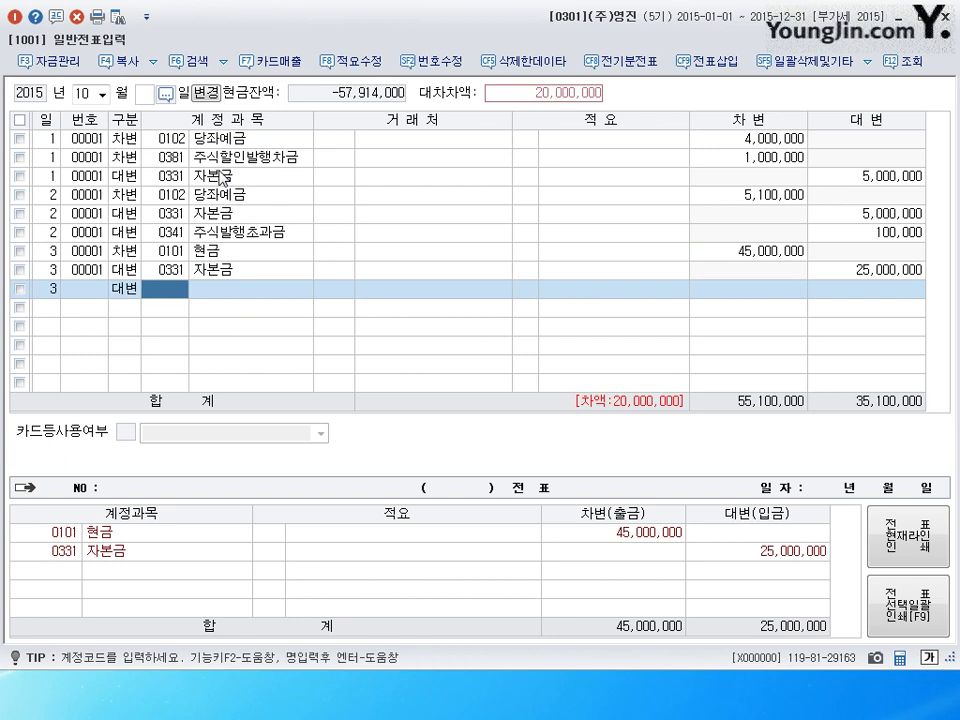
pyautogui.write('341')
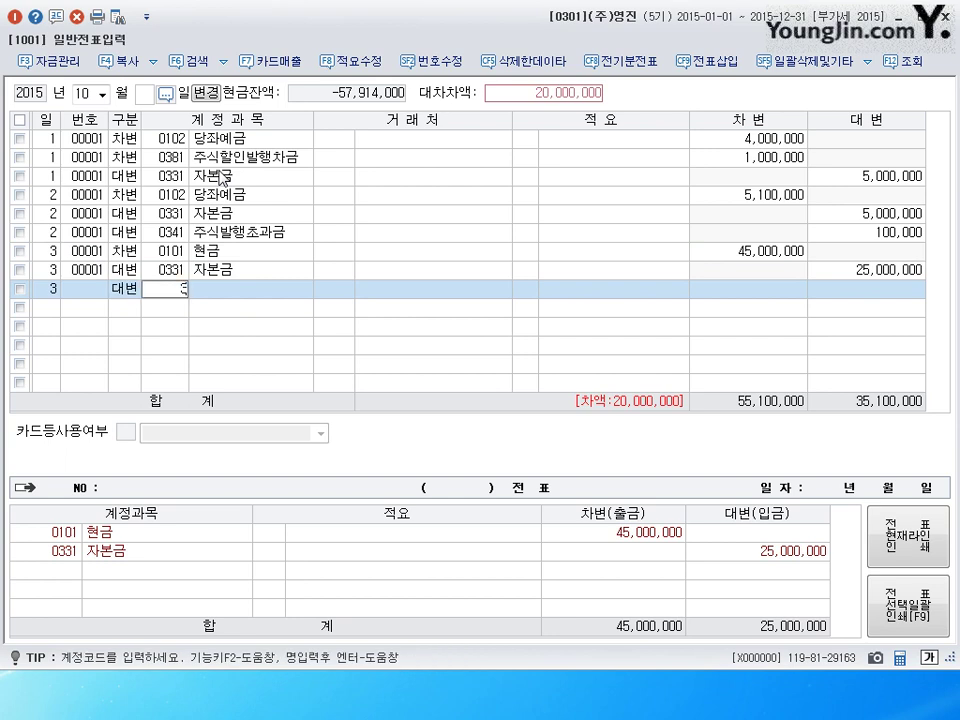
pyautogui.press('Return')
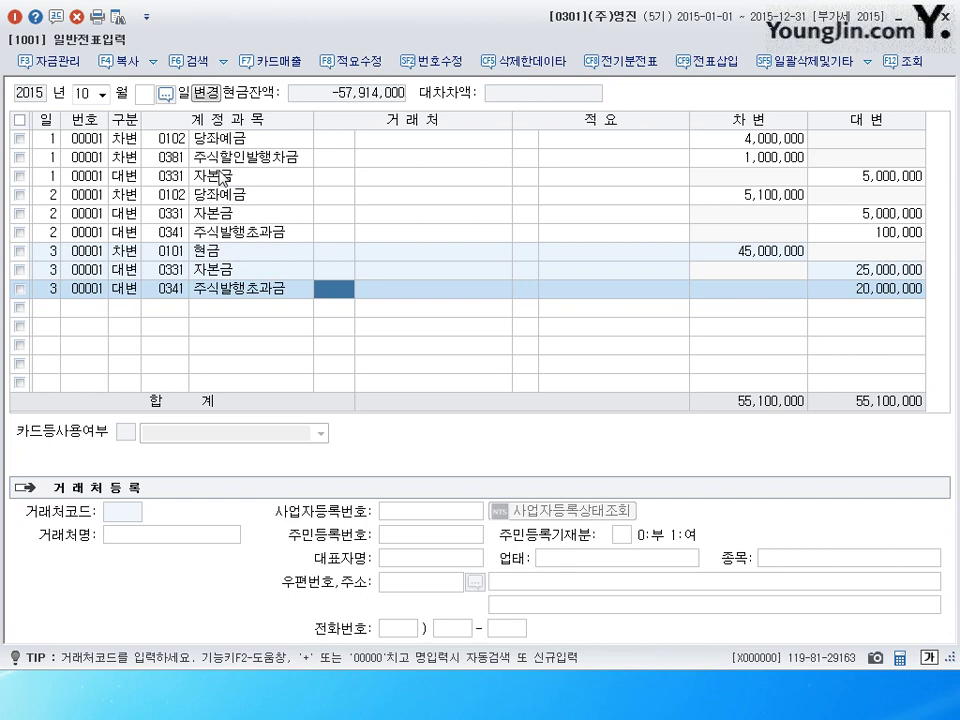
pyautogui.press('Escape')
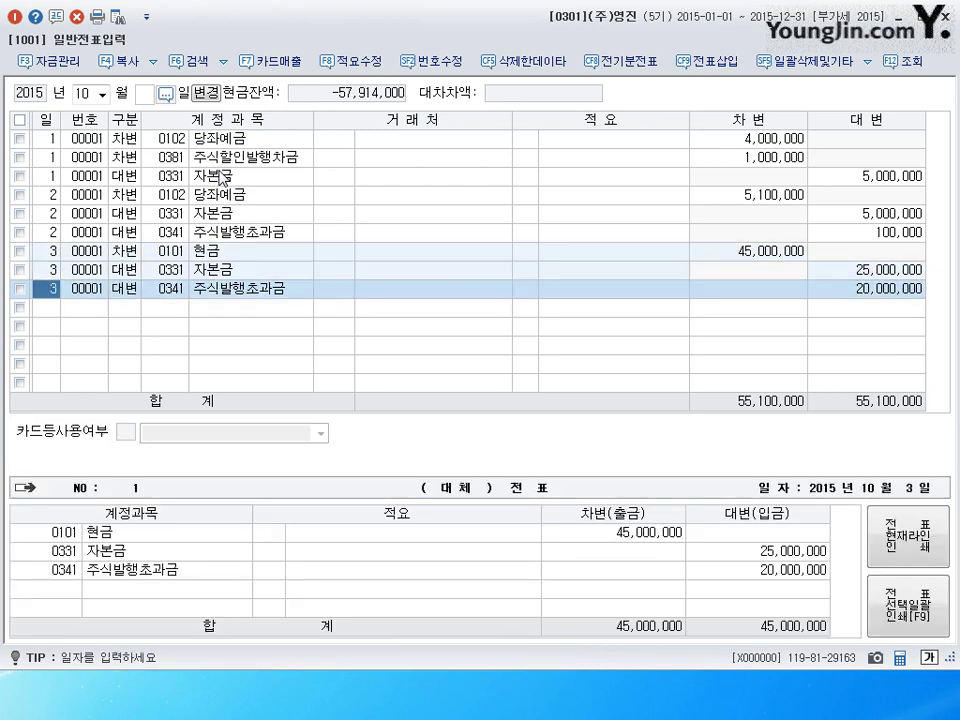
# Step: Enter a debit line on day 4 for account 0201 토지 with amount 84,000,000
pyautogui.press('Down')
pyautogui.write('4')
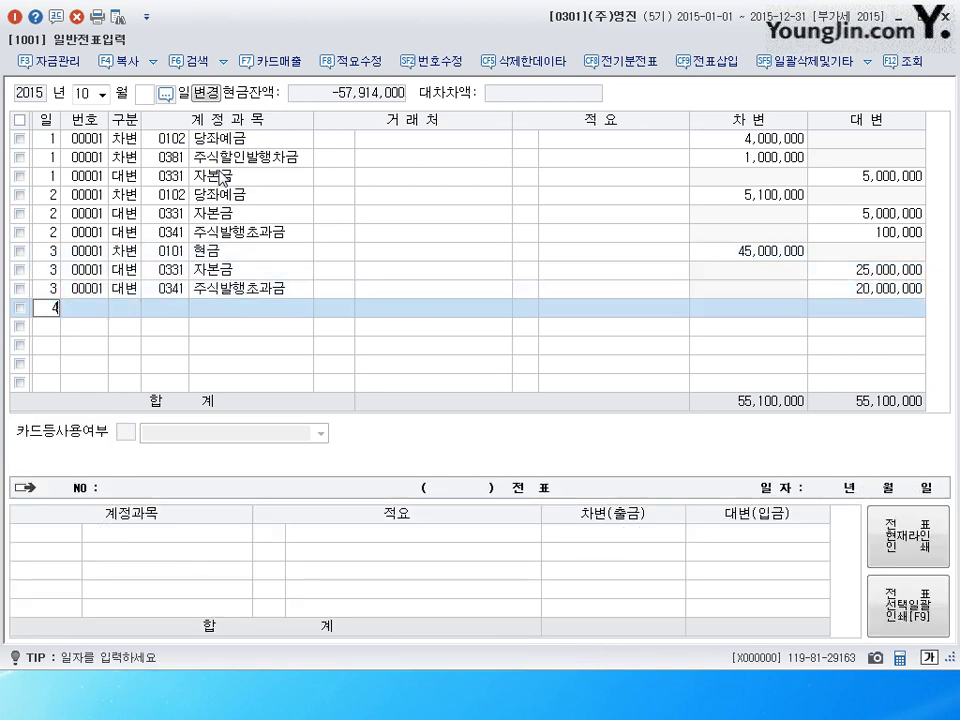
pyautogui.press('Return')
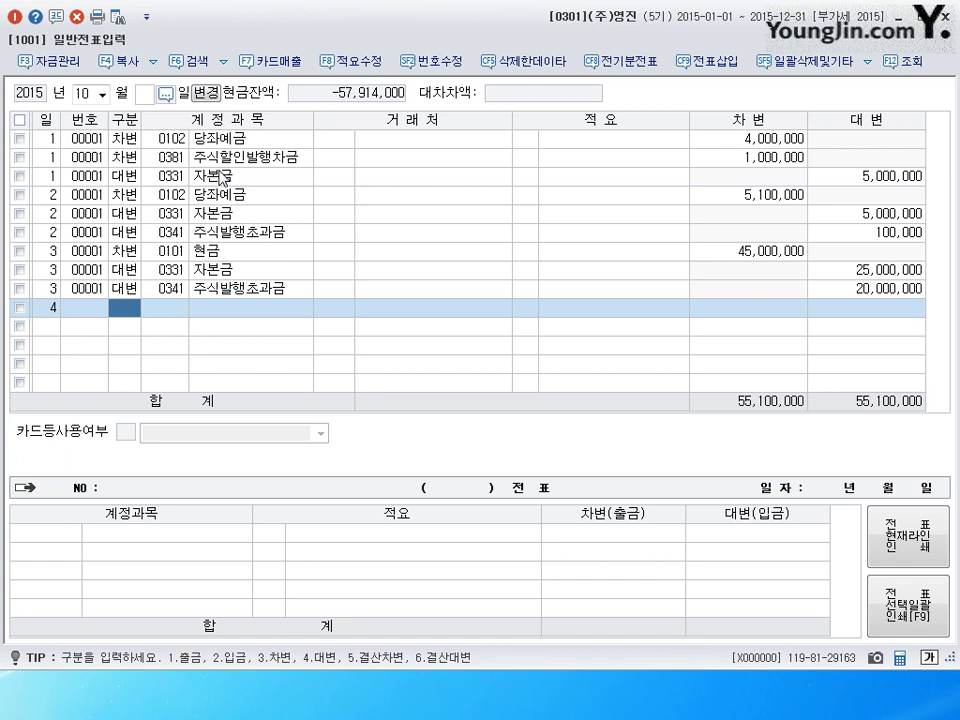
pyautogui.write('3')
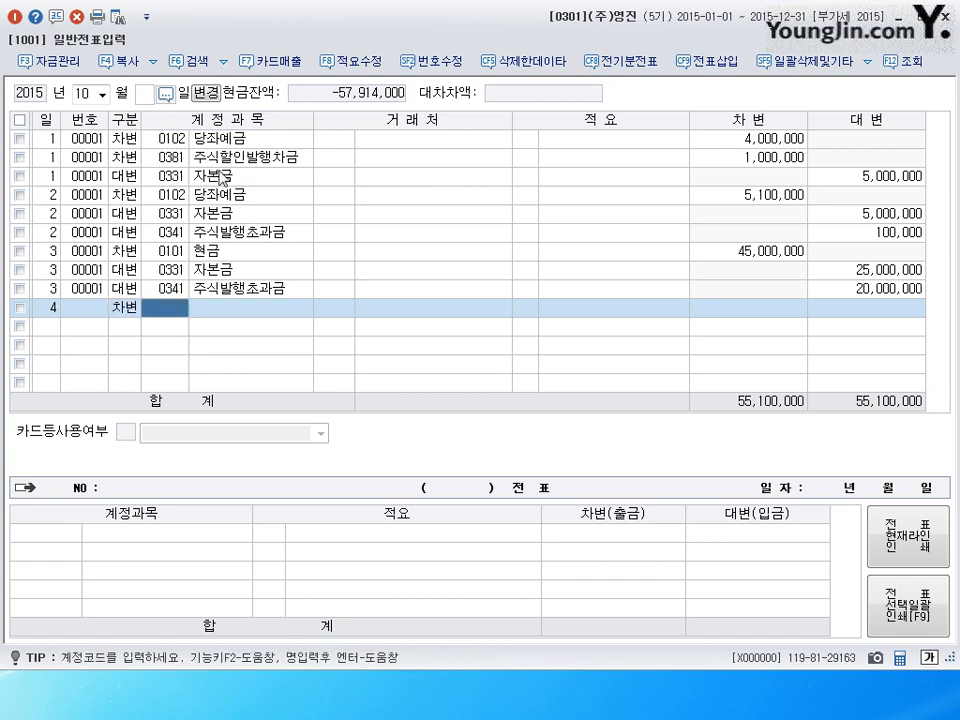
pyautogui.write('201')
pyautogui.press('Return')
pyautogui.press('Return')
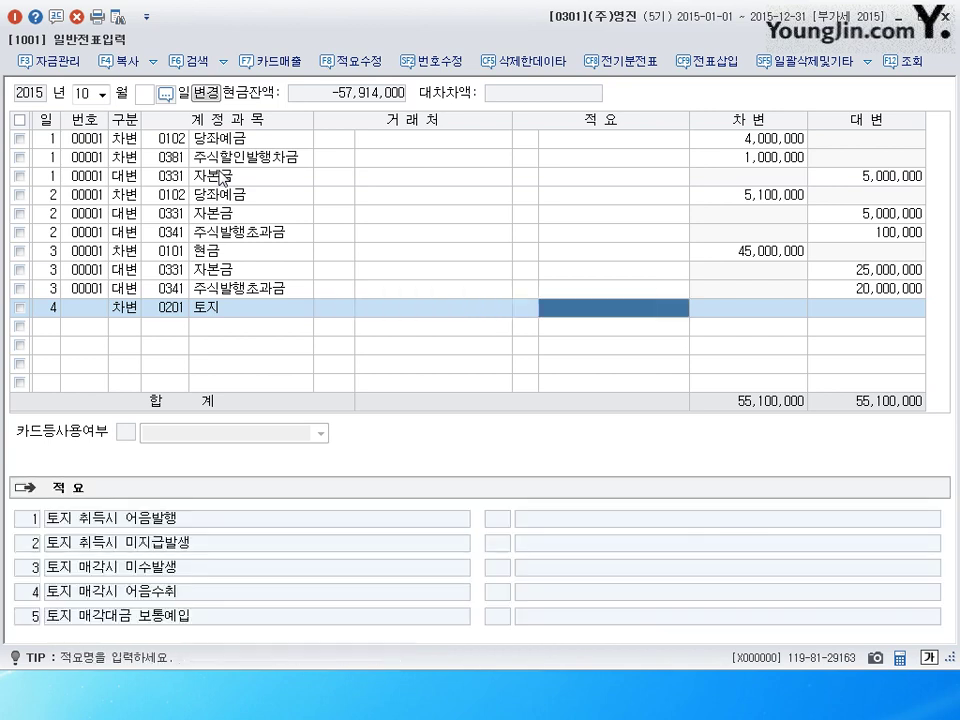
pyautogui.press('Return')
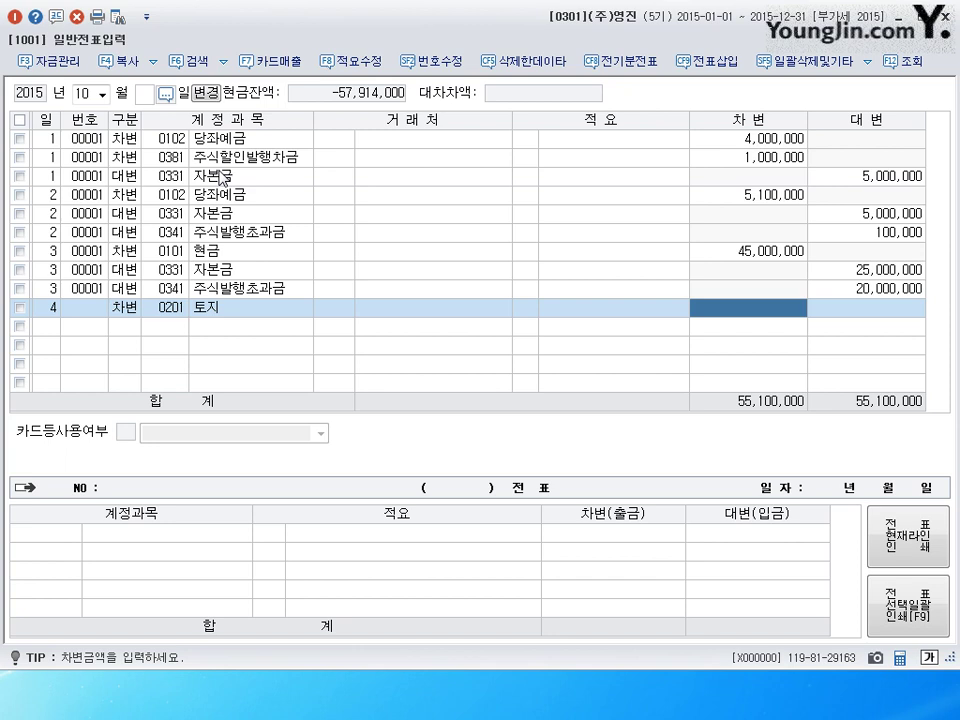
pyautogui.write('84000000')
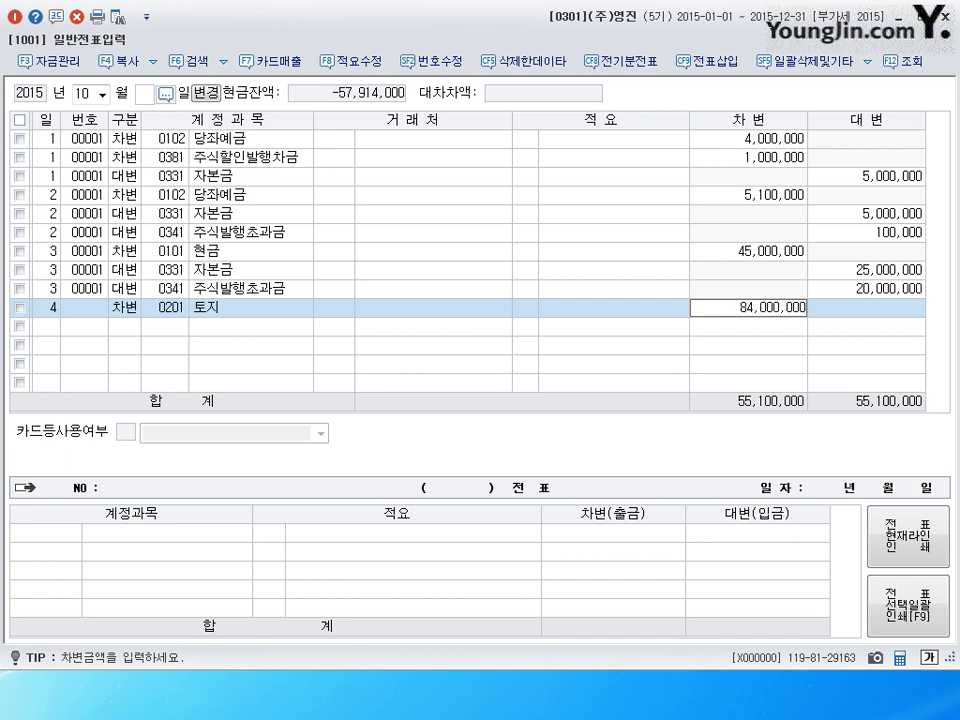
pyautogui.press('Return')
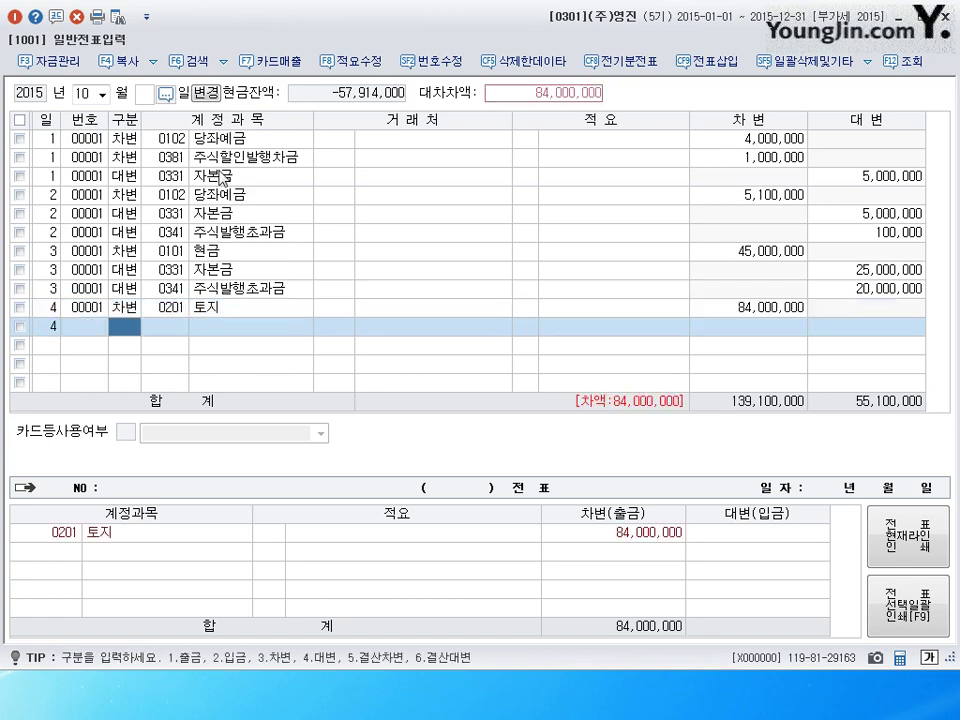
# Step: Add a credit line on day 4 for account 0101 현금 with amount 4,000,000
pyautogui.press('4')
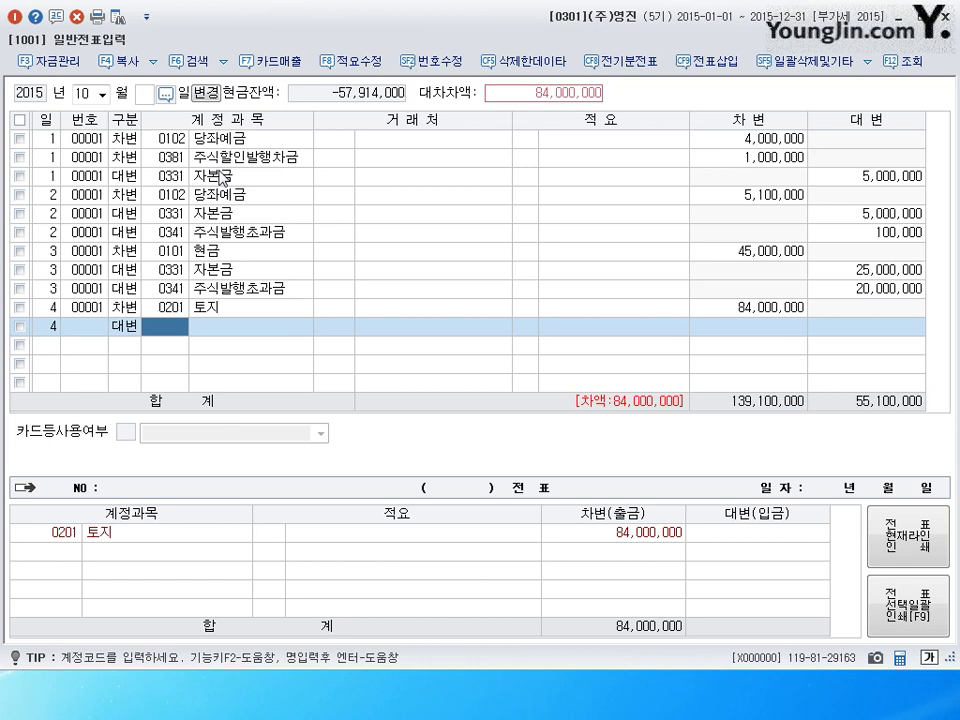
pyautogui.write('101')
pyautogui.press('Return')
pyautogui.press('Return')
pyautogui.press('Return')
pyautogui.write('4000000')
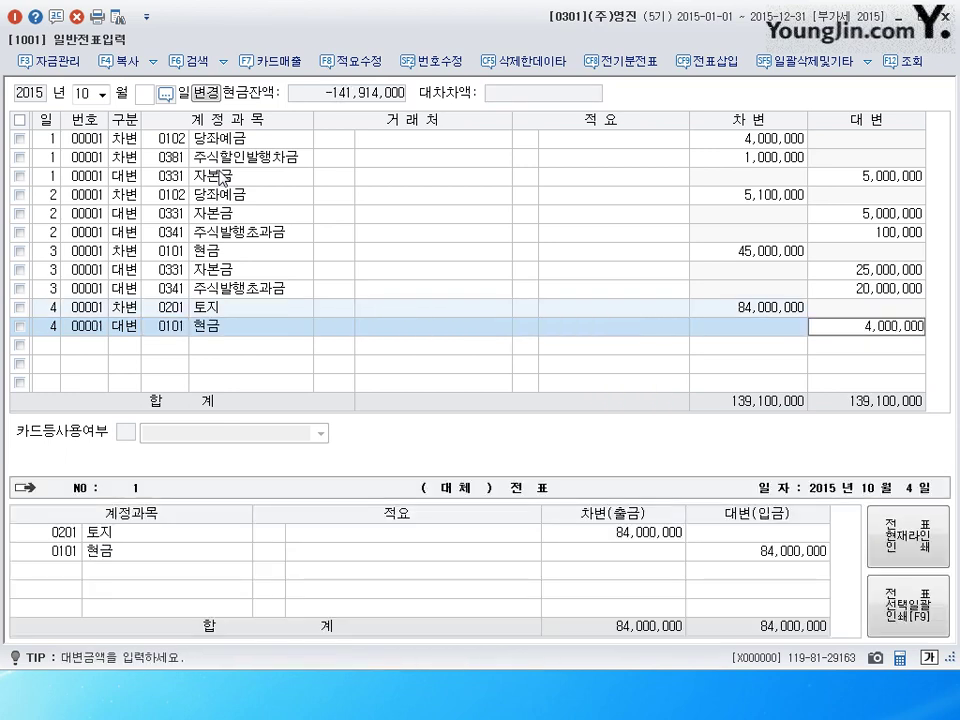
pyautogui.press('Return')
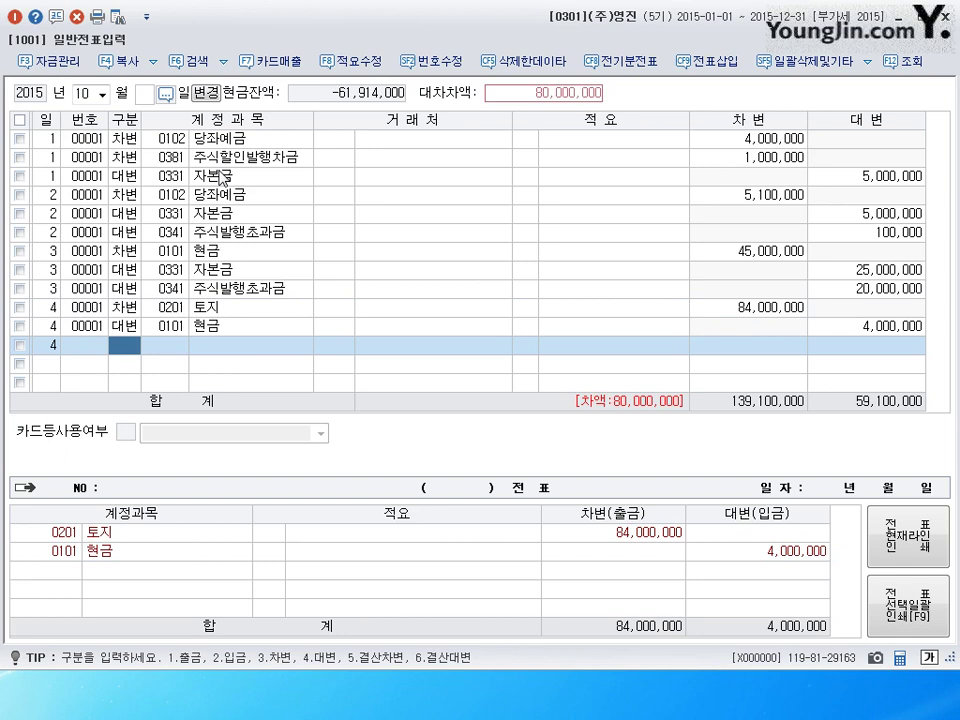
# Step: Add a credit line on day 4 for account 0331 자본금 with amount 50,000,000
pyautogui.press('4')
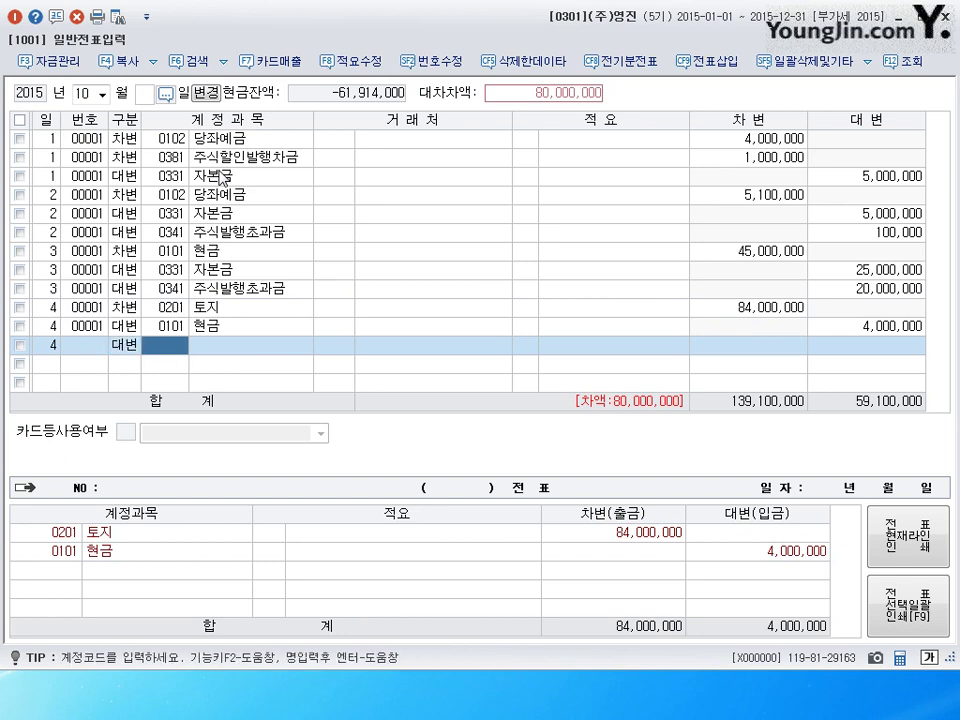
pyautogui.write('331')
pyautogui.press('Return')
pyautogui.press('Return')
pyautogui.press('Return')
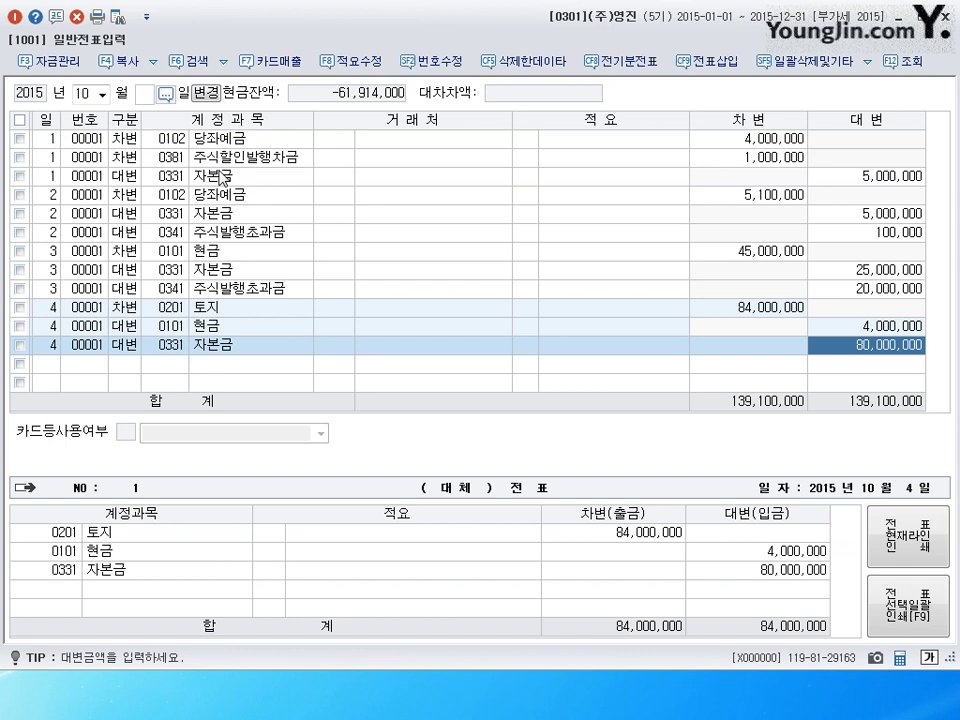
pyautogui.write('50000000')
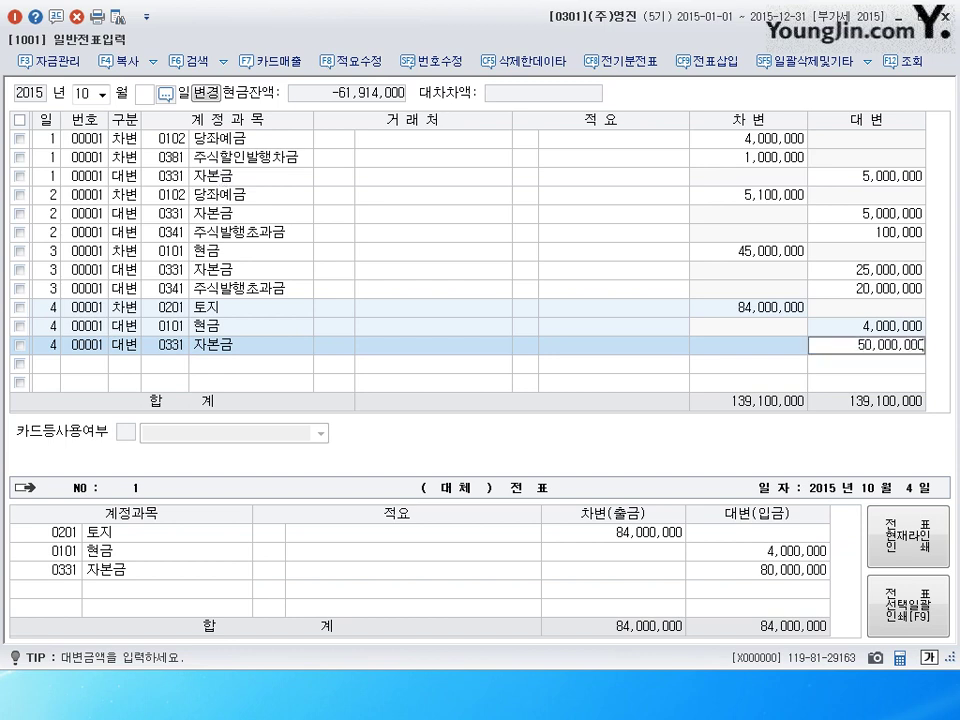
pyautogui.press('Return')
# Step: Add a credit line on day 4 for account 0341 주식발행초과금 with amount 30,000,000
pyautogui.write('4')
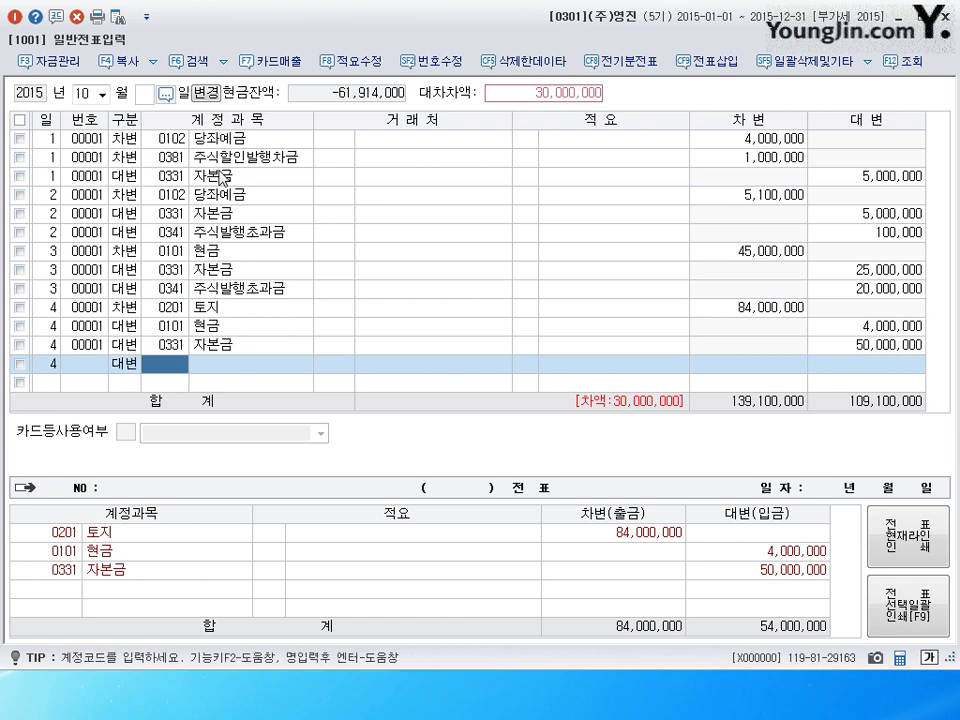
pyautogui.write('341')
pyautogui.press('Return')
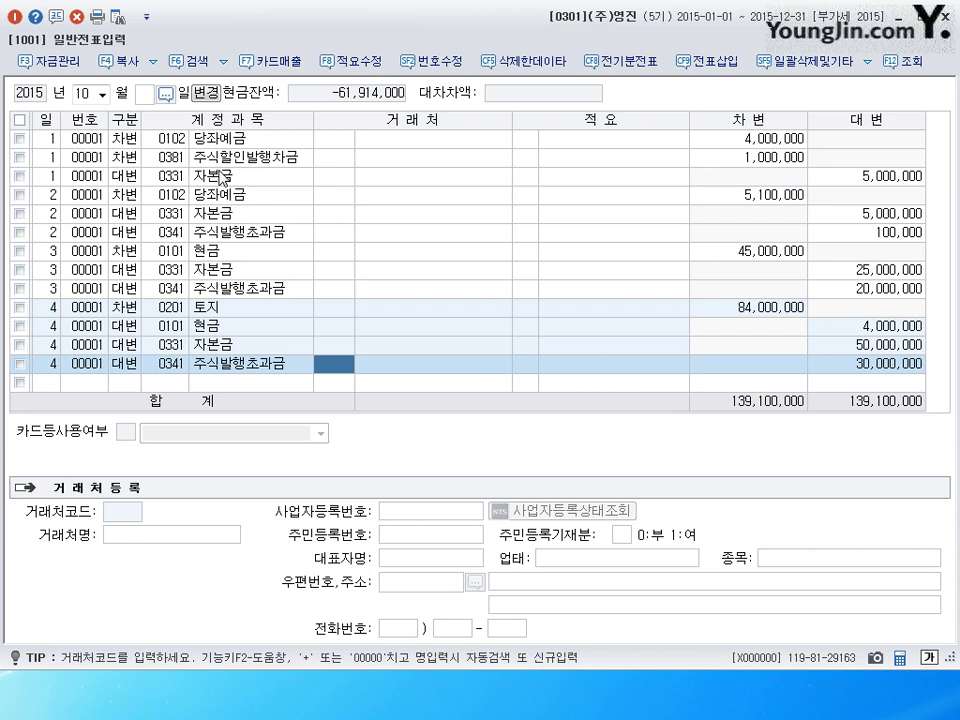
pyautogui.press('Return')
# Step: Enter a debit line on day 5 for account 0251 외상매입금 with trading partner LT전자(주) and amount 12,000,000
pyautogui.write('5')
pyautogui.press('Return')
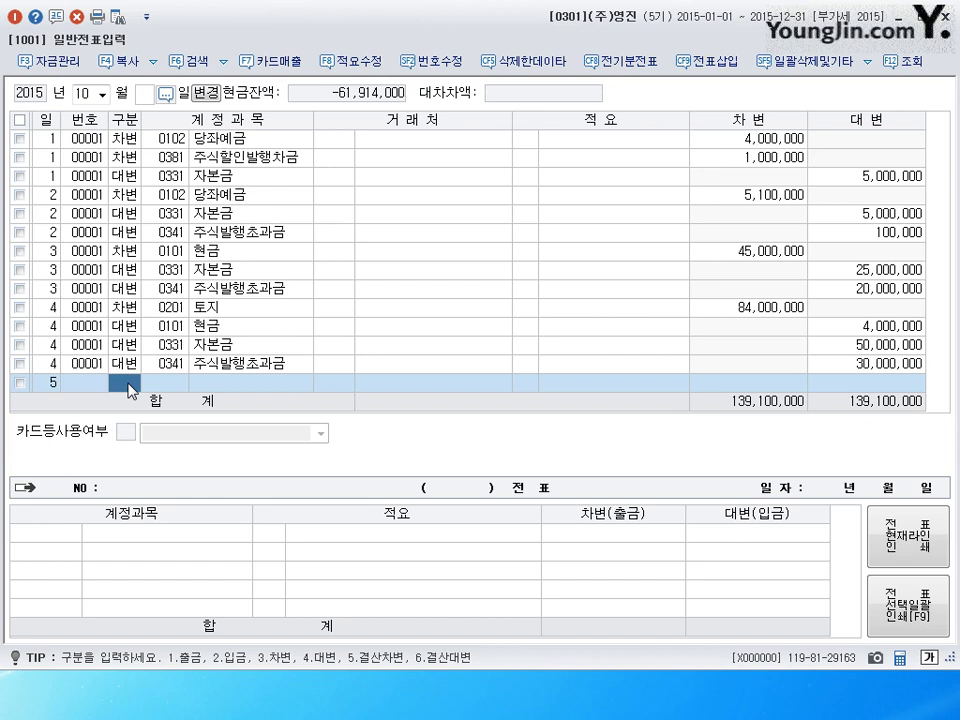
pyautogui.write('3')
pyautogui.press('Return')
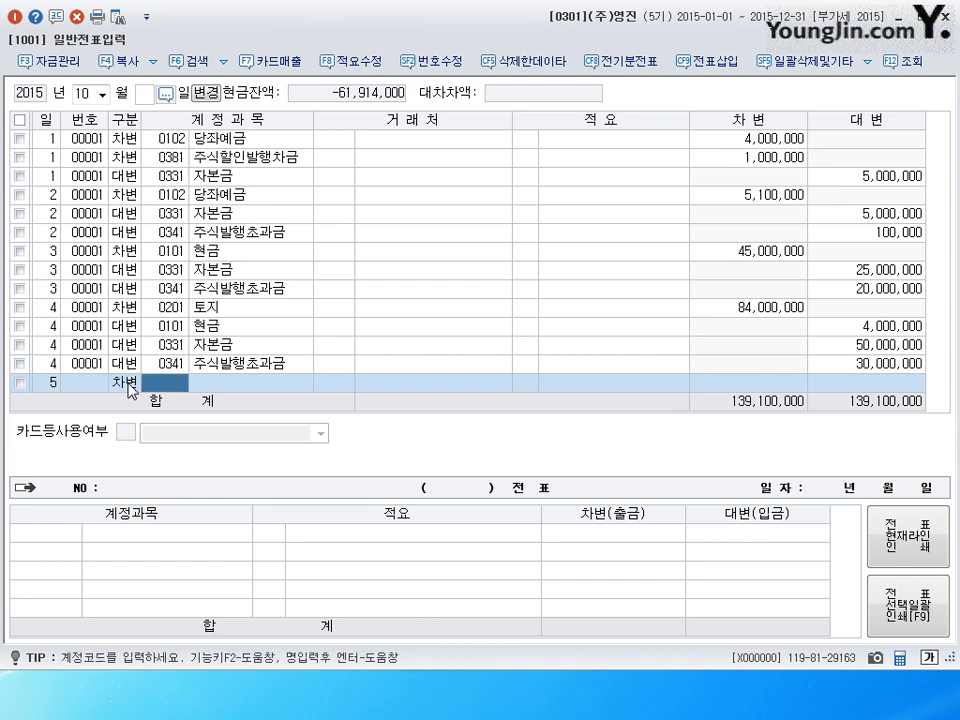
pyautogui.write('251')
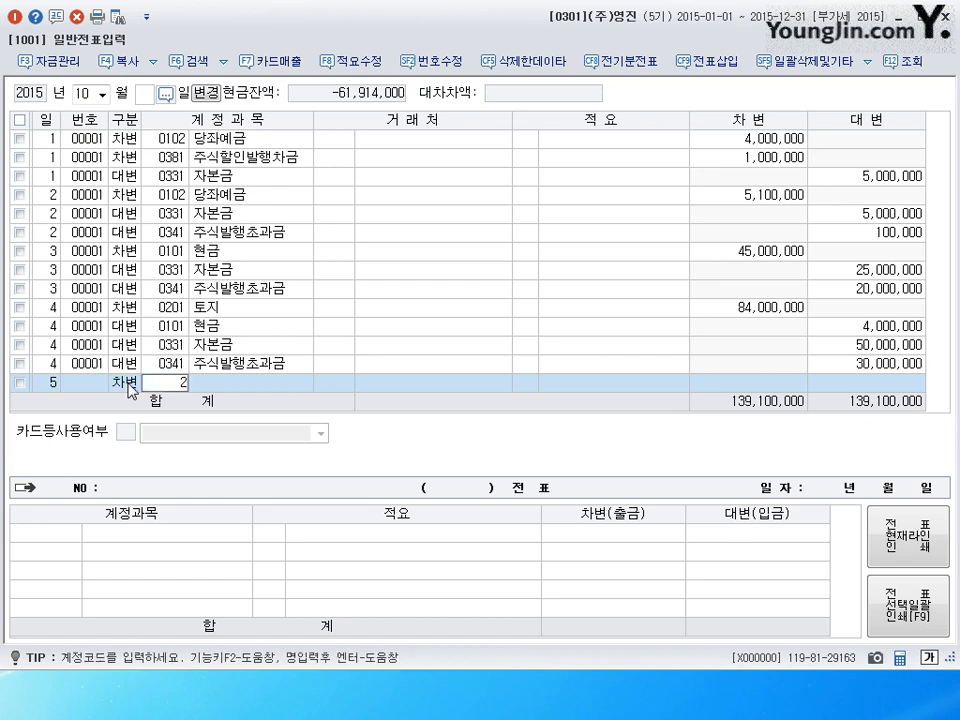
pyautogui.press('Return')
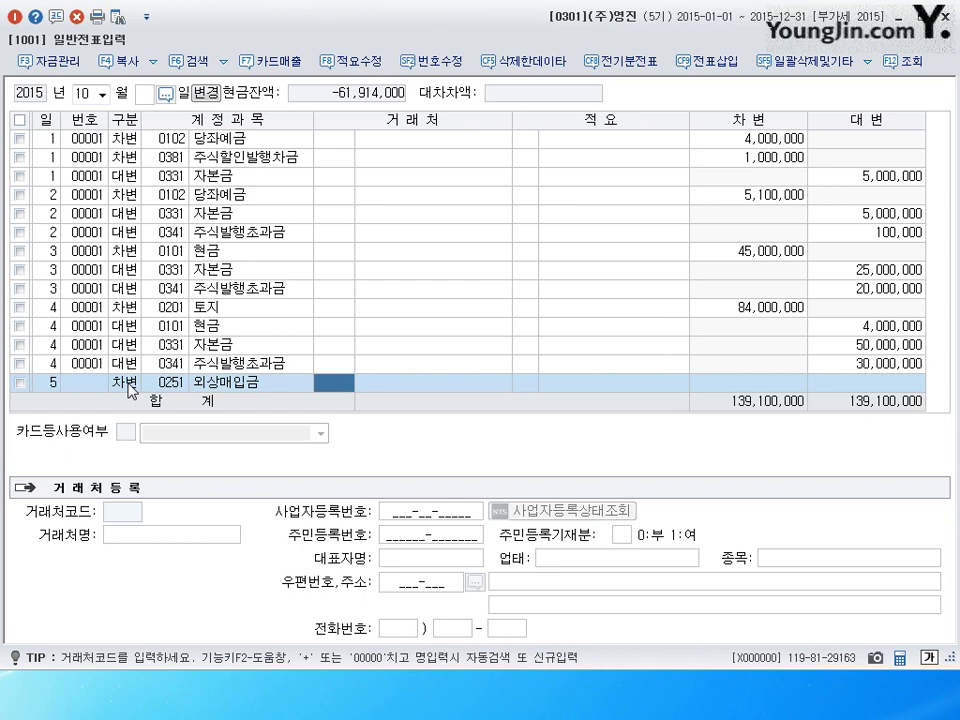
pyautogui.write('lt')
pyautogui.press('Return')
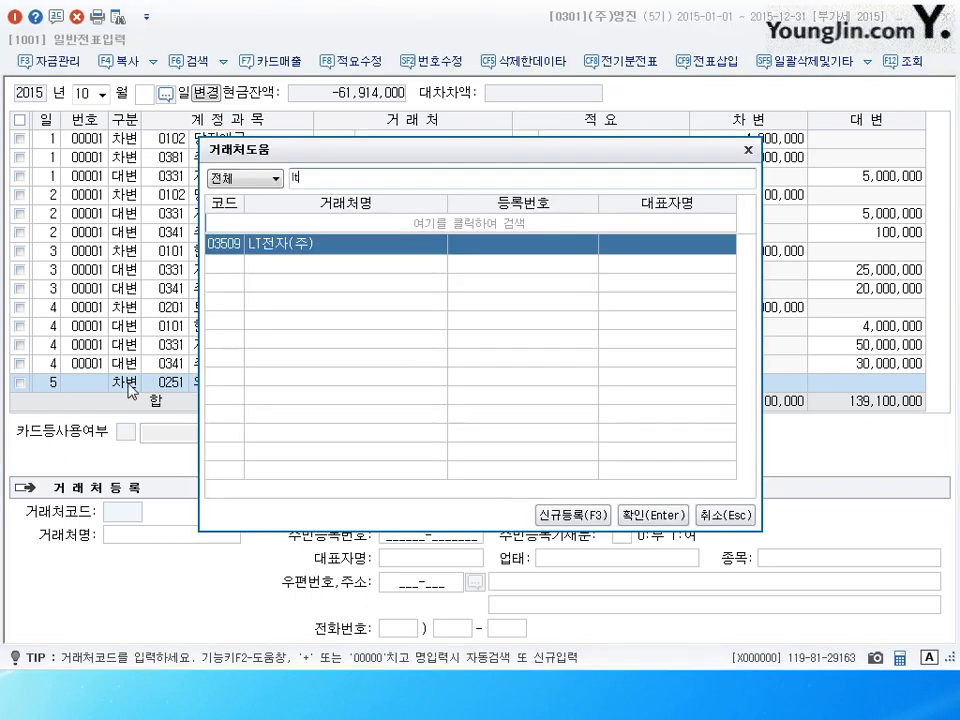
pyautogui.press('Return')
pyautogui.press('Return')
pyautogui.press('Return')
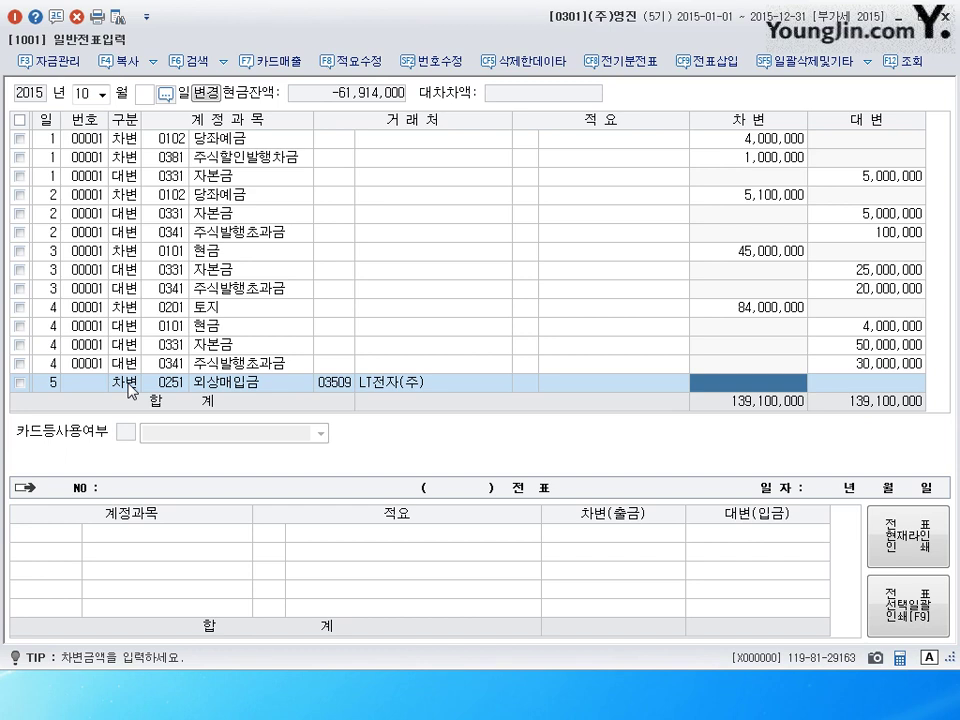
pyautogui.write('12000000')
pyautogui.press('Return')
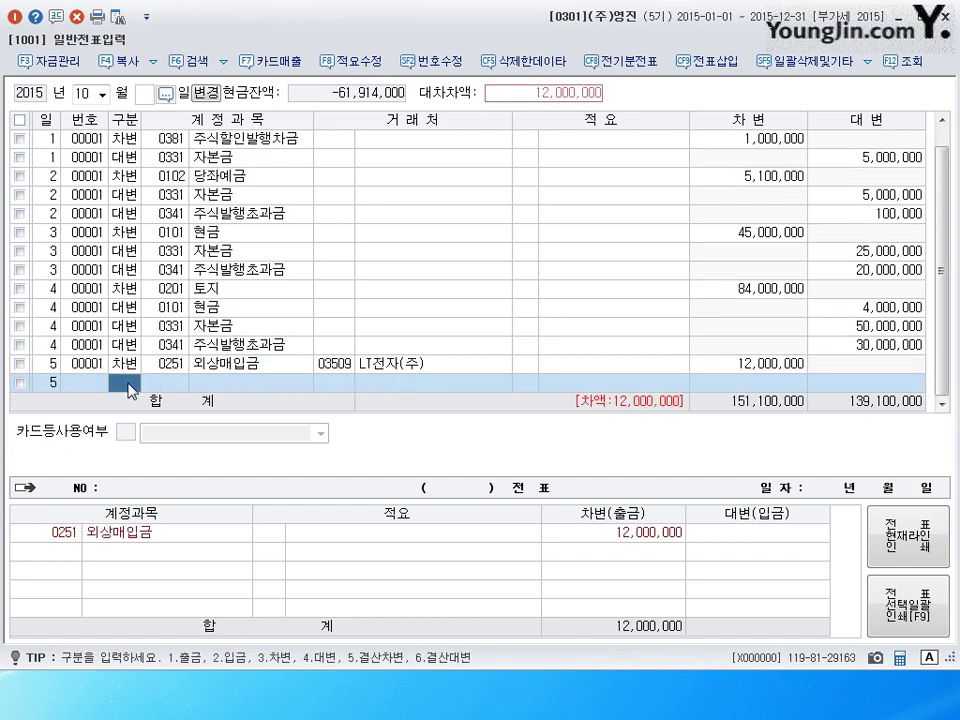
# Step: Add a credit line on day 5 for account 0331 자본금 with amount 10,000,000
pyautogui.write('4')
pyautogui.press('Return')
pyautogui.write('331')
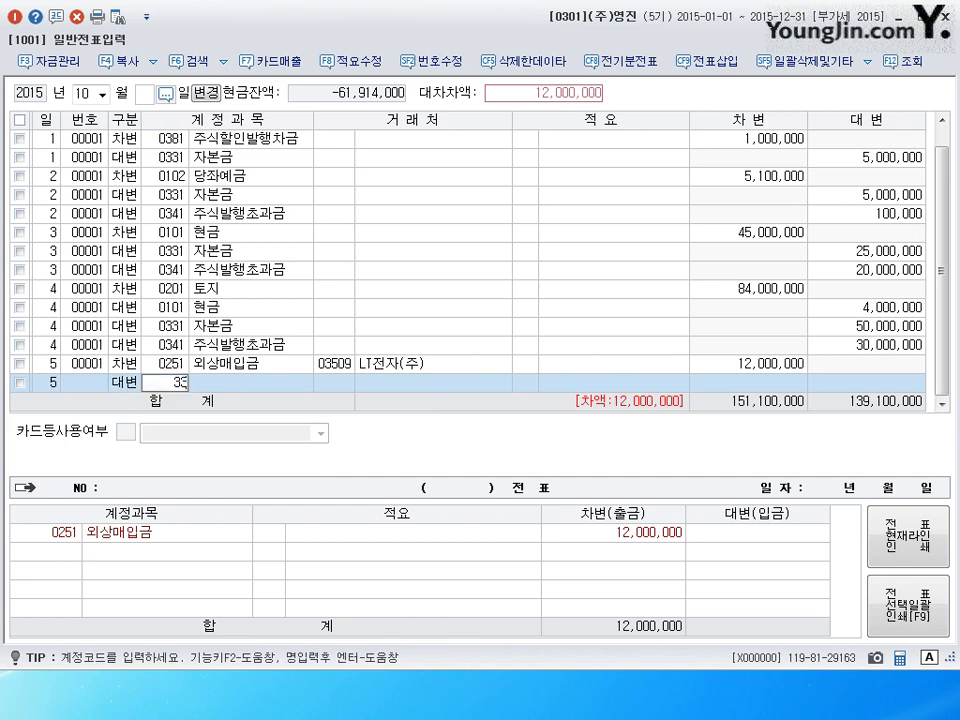
pyautogui.press('Return')
pyautogui.press('Return')
pyautogui.press('Return')
pyautogui.write('10000000')
pyautogui.press('Return')
# Step: Add a credit line on day 5 for account 0341 주식발행초과금 with amount 2,000,000
pyautogui.write('341')
pyautogui.press('Return')
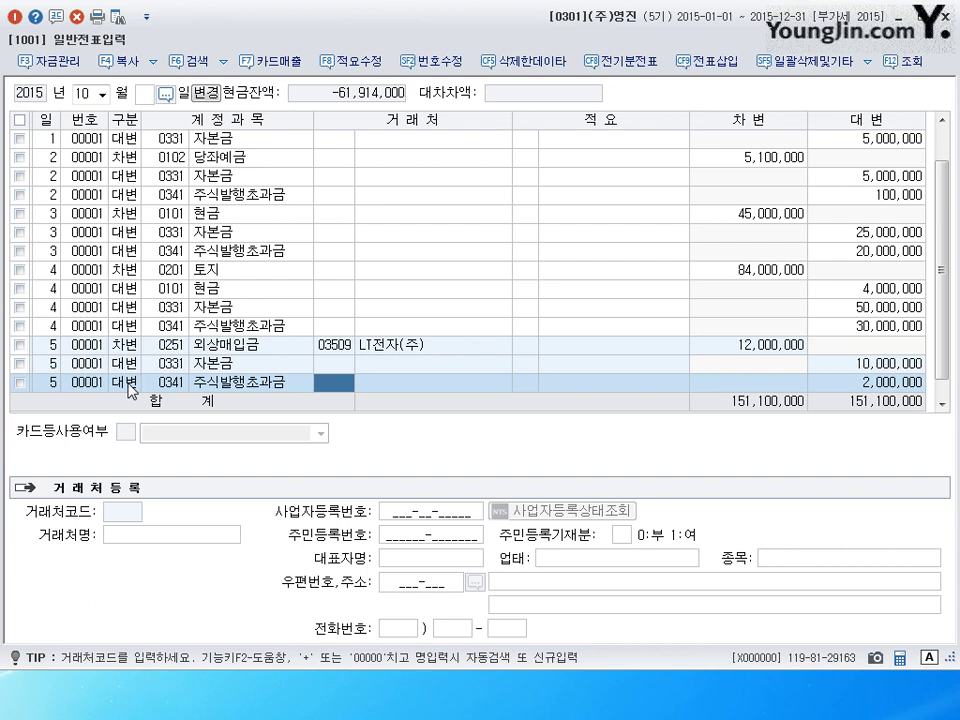
pyautogui.press('Return')
# Step: Enter a debit line on day 6 for account 0103 보통예금 with amount 20,000,000
pyautogui.write('6')
pyautogui.press('Return')
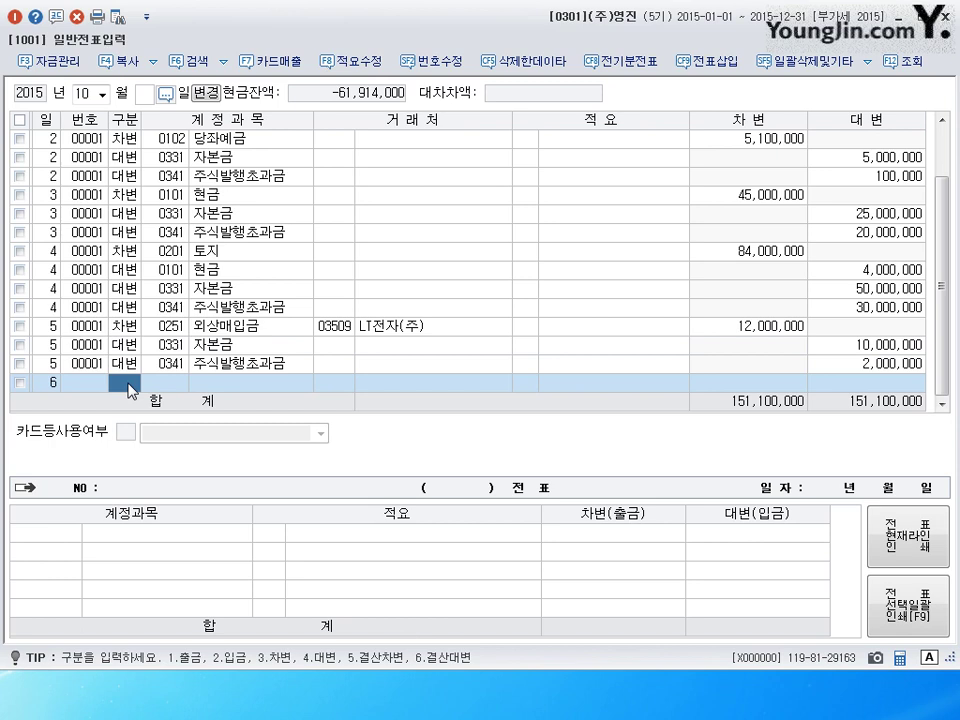
pyautogui.write('3')
pyautogui.press('Return')
pyautogui.write('103')
pyautogui.press('Return')
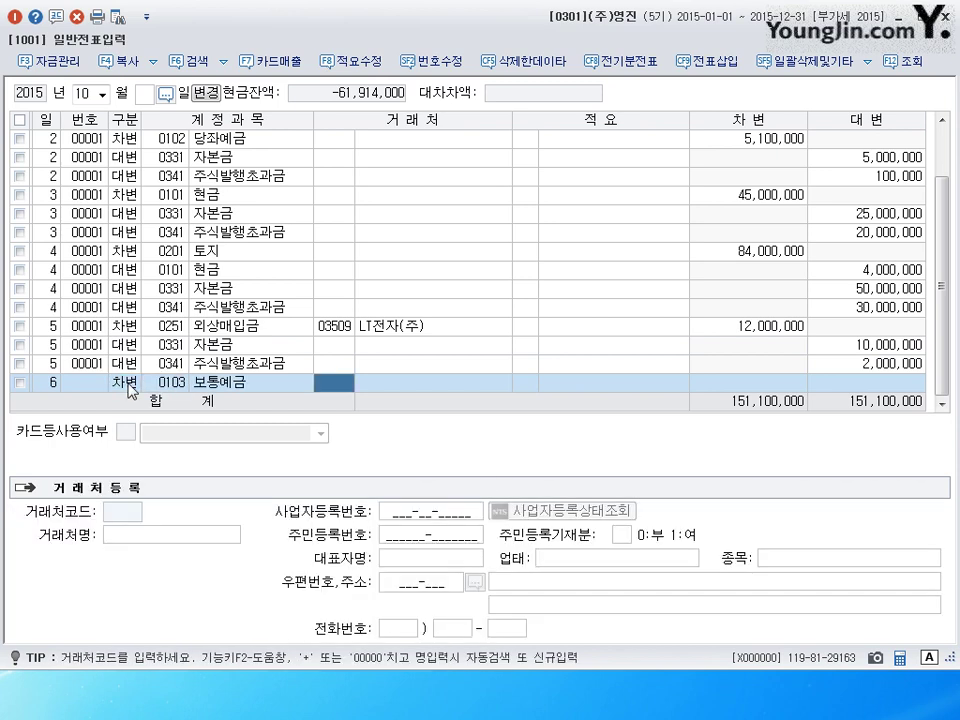
pyautogui.press('Return')
pyautogui.press('Return')
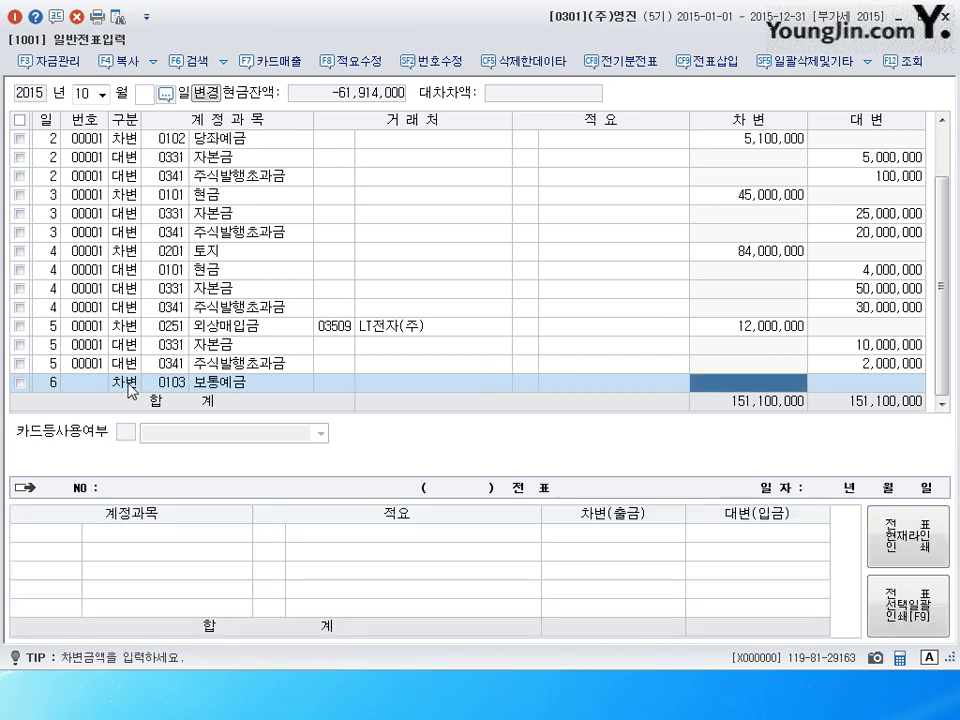
pyautogui.write('20000000')
pyautogui.press('Return')
# Step: Add a credit line on day 6 for account 0331 자본금 with amount 25,000,000
pyautogui.write('4')
pyautogui.press('Return')
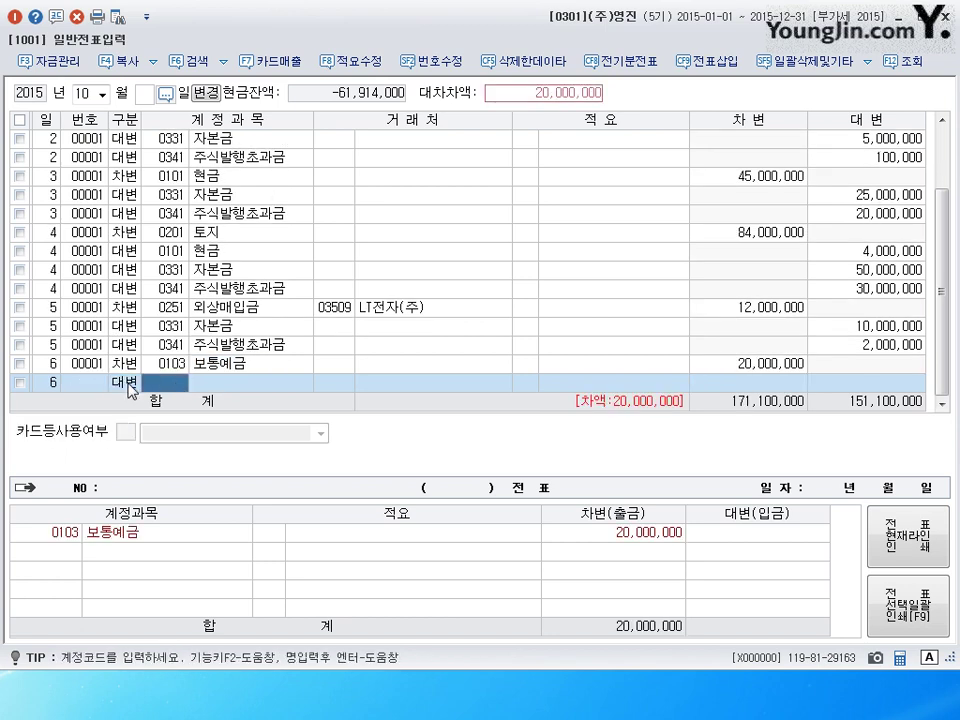
pyautogui.write('331')
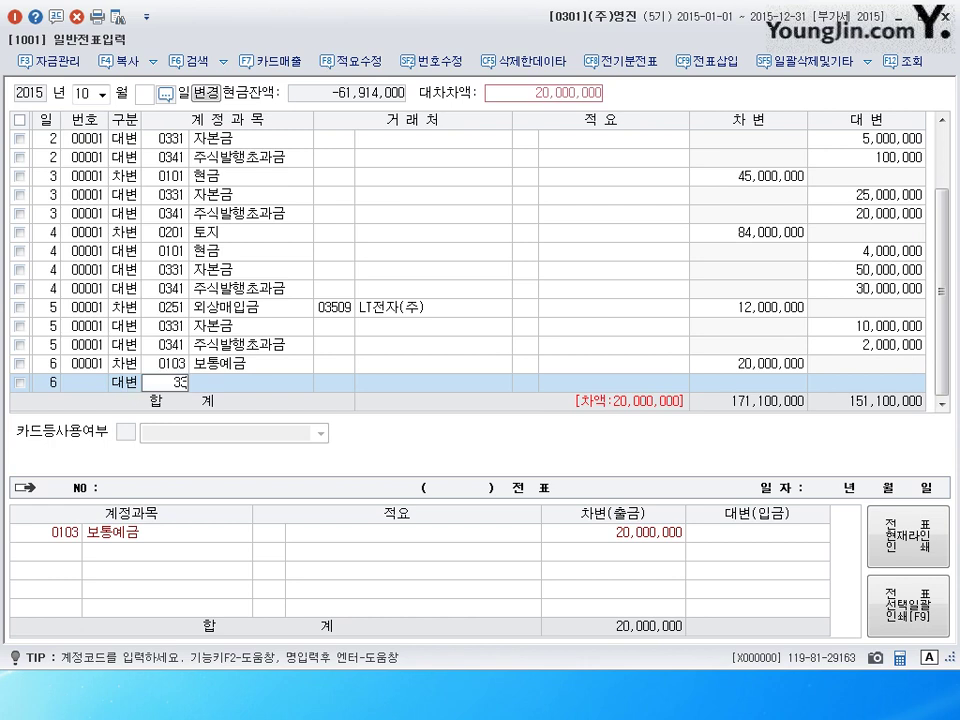
pyautogui.press('Return')
pyautogui.press('Return')
pyautogui.press('Return')
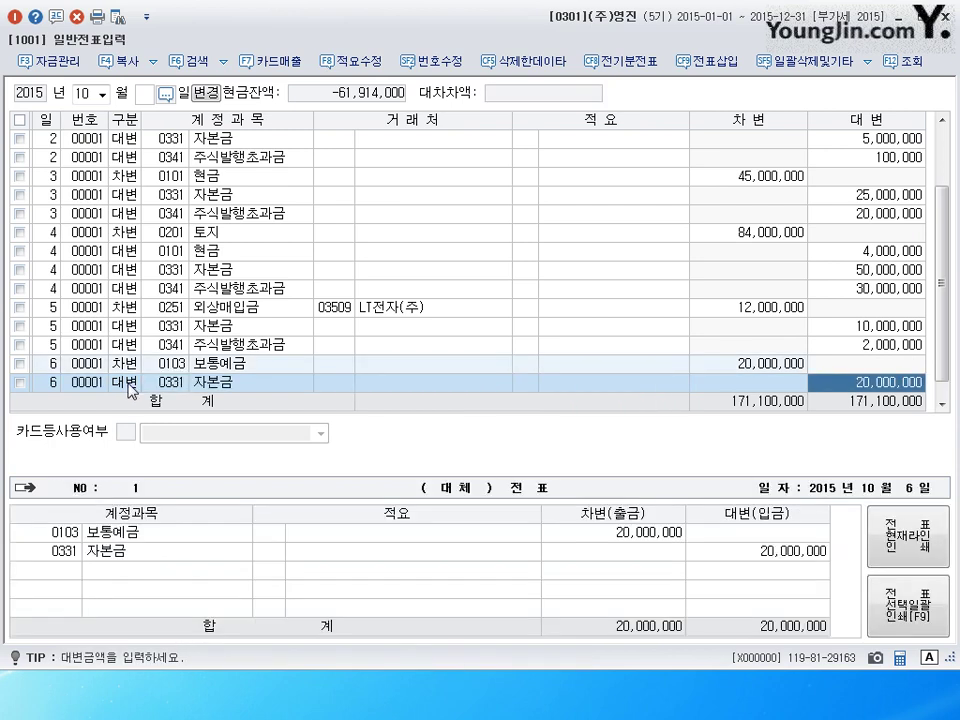
pyautogui.write('25000000')
pyautogui.press('Return')
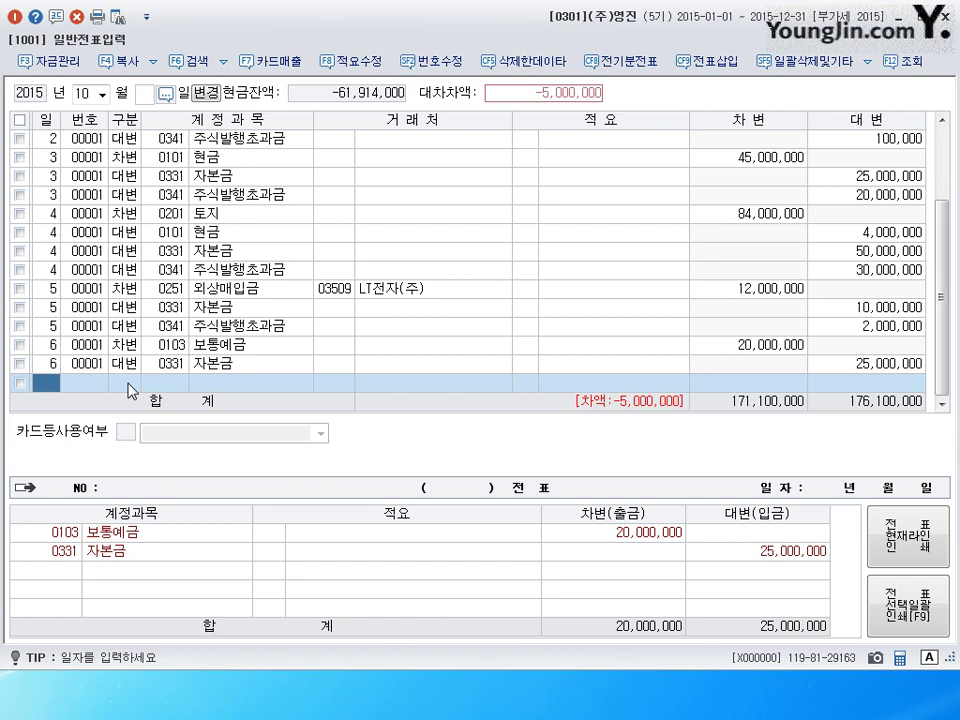
# Step: Add a debit line on day 6 for account 0341 주식발행초과금 with amount 5,000,000
pyautogui.write('3')
pyautogui.press('Escape')
pyautogui.write('6')
pyautogui.press('Return')
pyautogui.write('3')
pyautogui.press('Return')
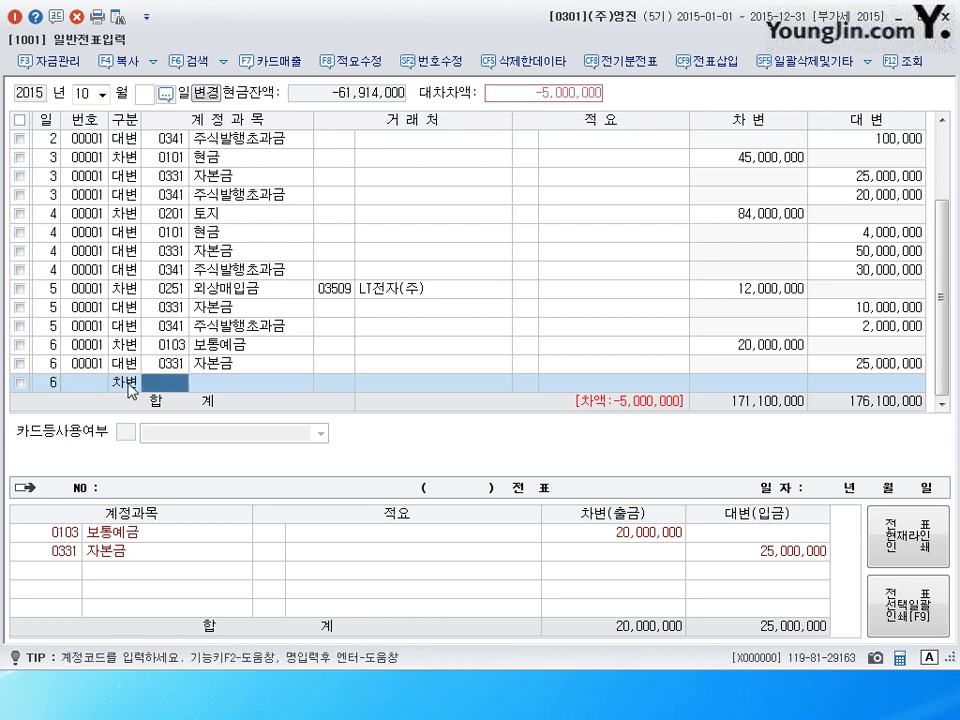
pyautogui.write('341')
pyautogui.press('Return')
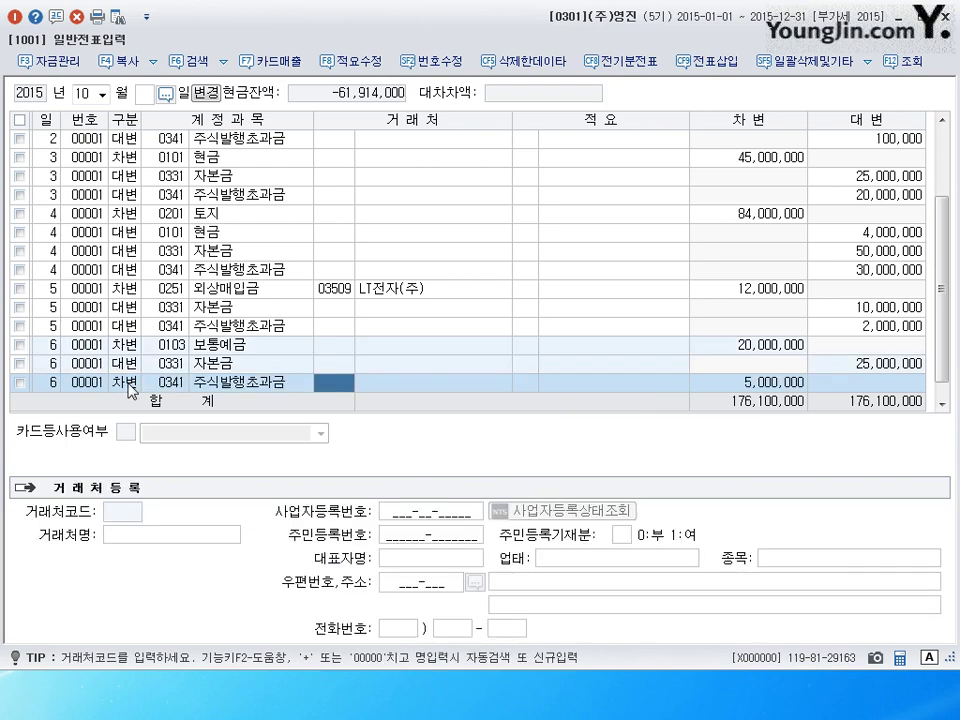
pyautogui.press('Return')
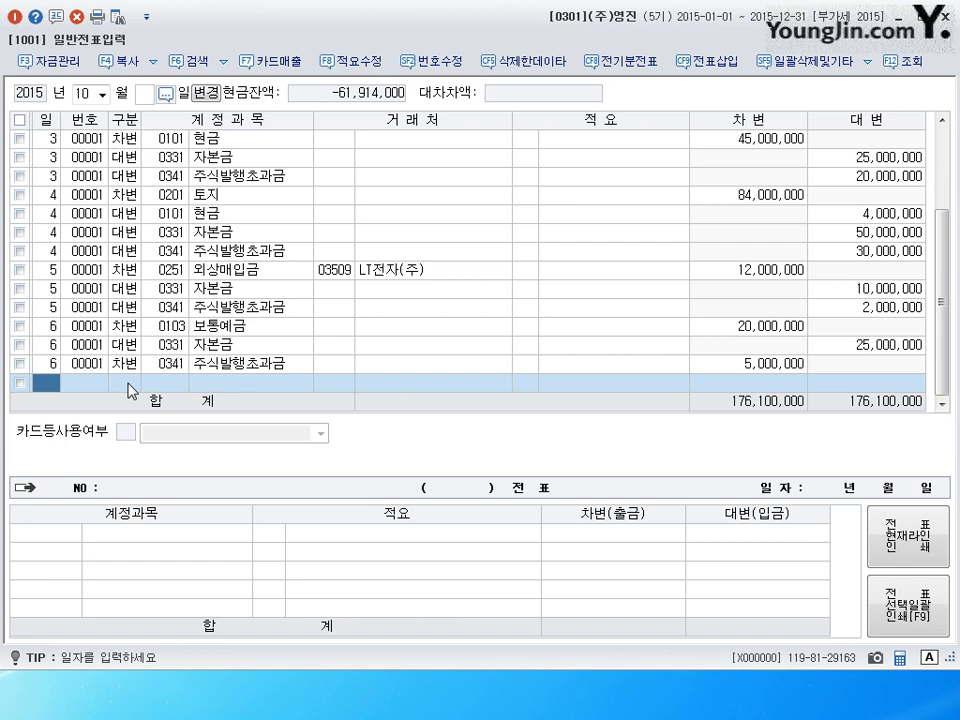
# Step: Switch the voucher entry to month 02, day 26
pyautogui.hotkey('shift', 'Tab')
pyautogui.write('02')
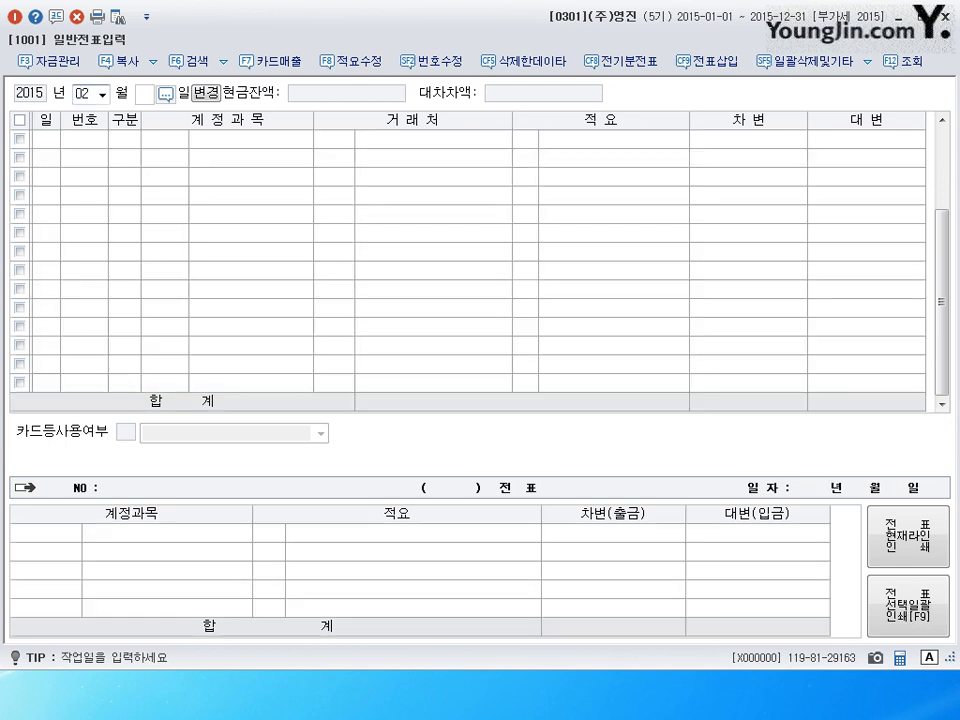
pyautogui.write('26')
pyautogui.press('Return')
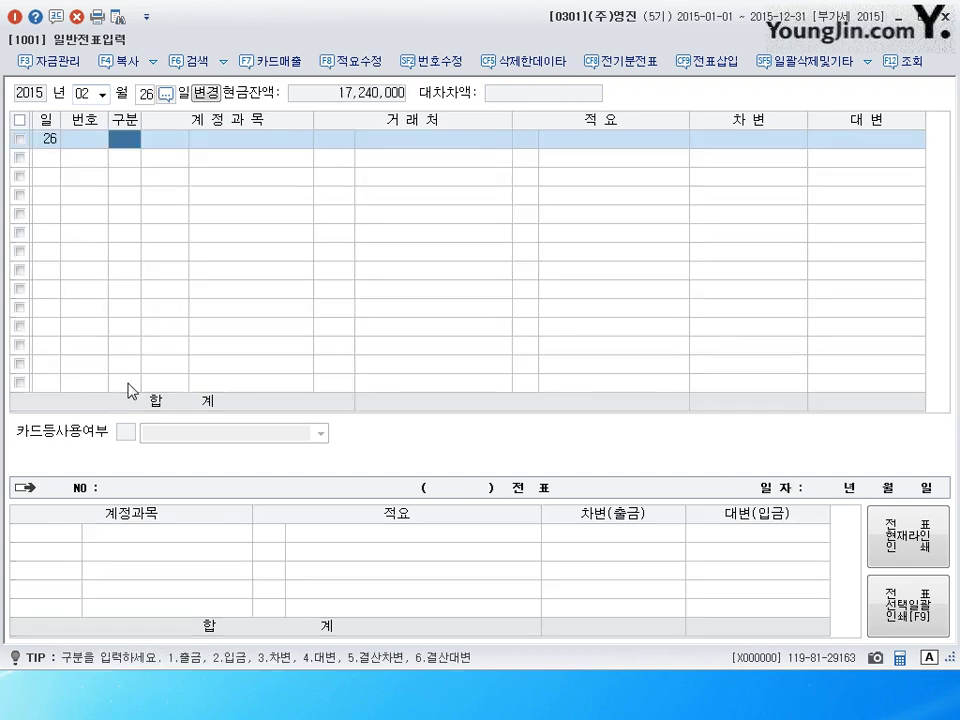
# Step: Enter a debit line on February 26 for account 0375 이월이익잉여금 with amount 22,000,000
pyautogui.write('3')
pyautogui.press('Return')
pyautogui.write('375')
pyautogui.press('Return')
pyautogui.press('Return')
pyautogui.press('Return')
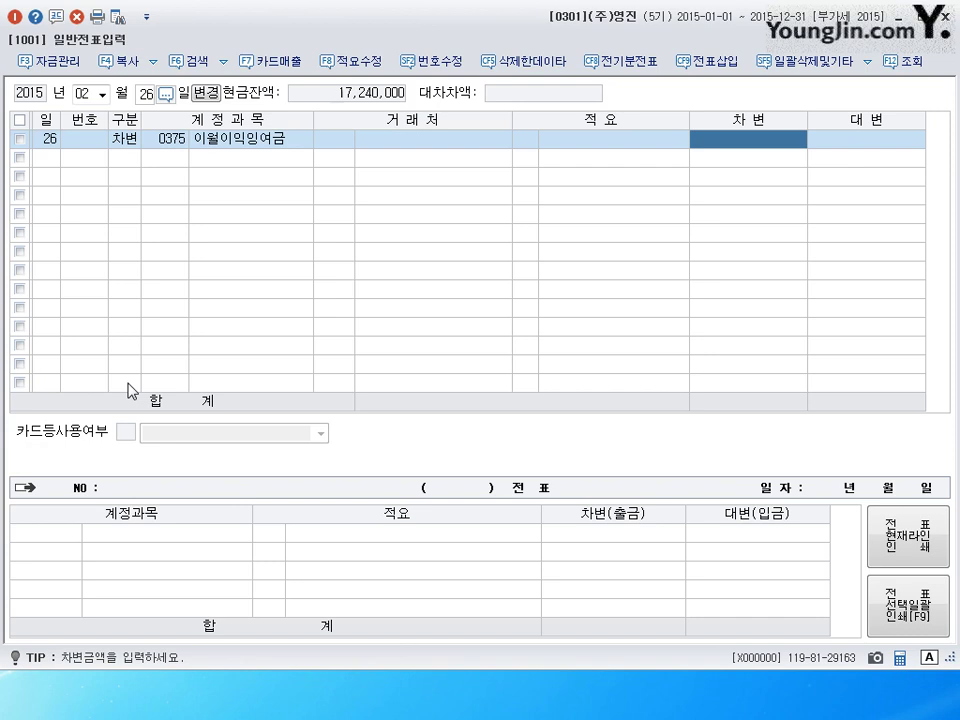
pyautogui.write('22000000')
pyautogui.press('Return')
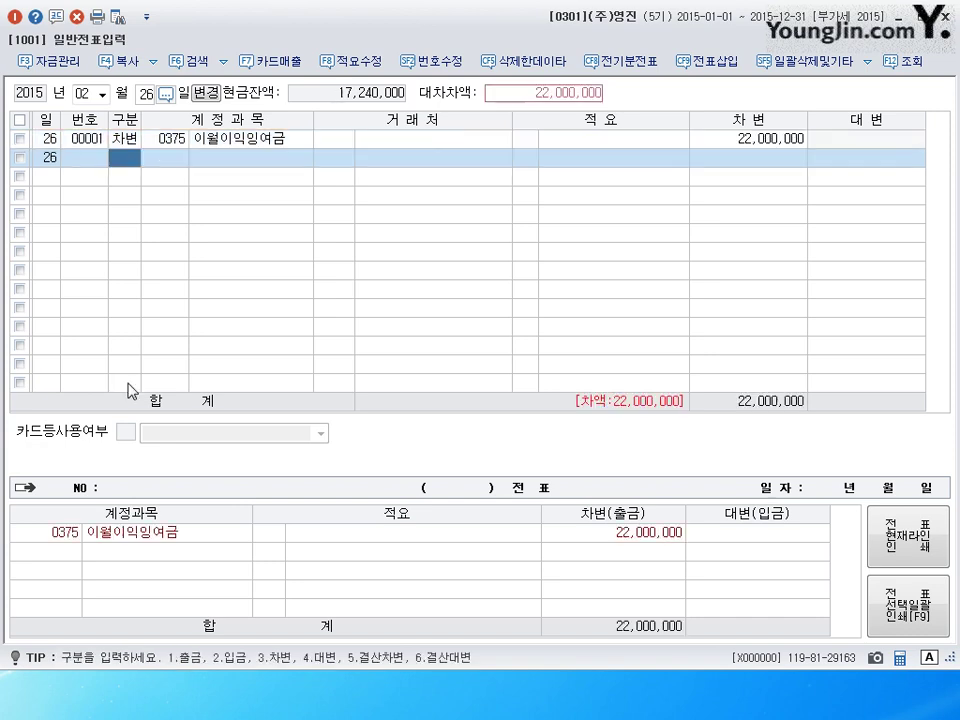
# Step: Add a credit line on February 26 for account 0351 이익준비금 with amount 2,000,000
pyautogui.write('4')
pyautogui.press('Return')
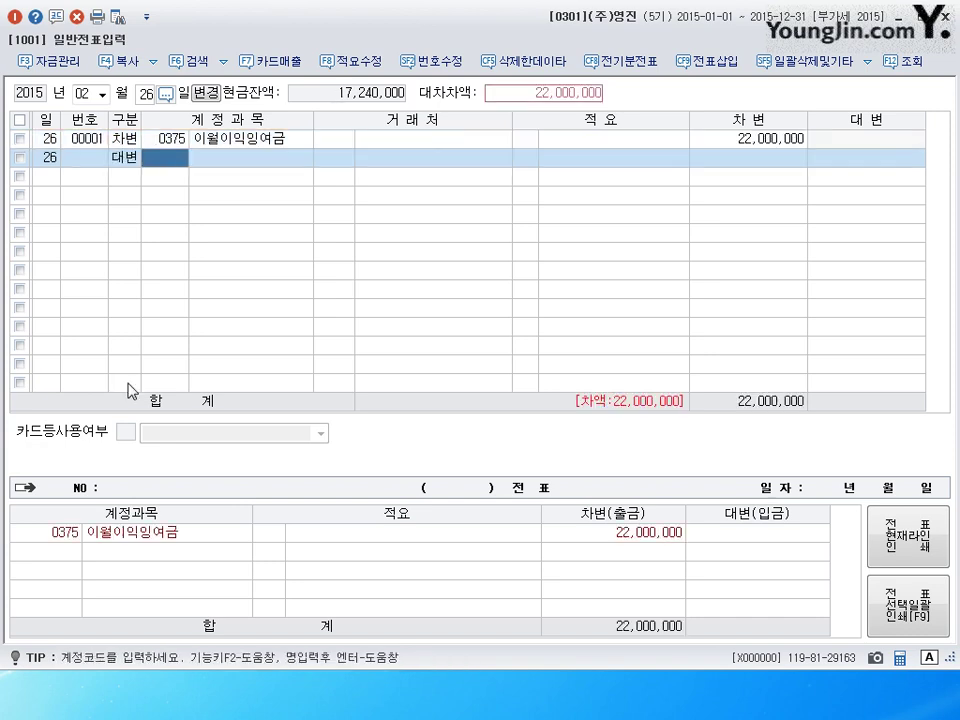
pyautogui.write('35')
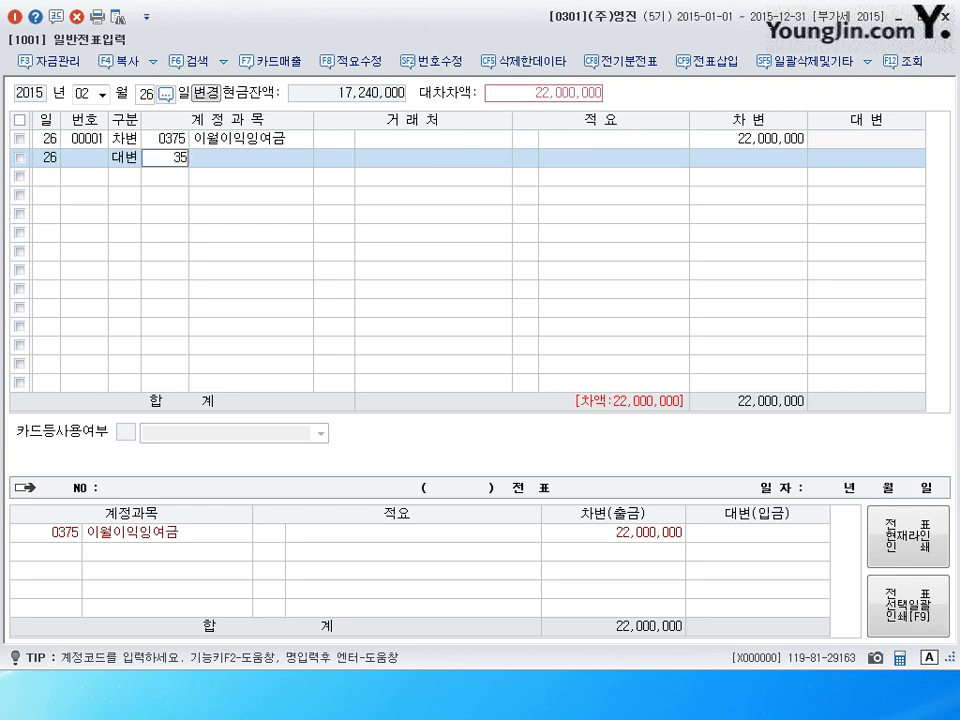
pyautogui.write('1')
pyautogui.press('Return')
pyautogui.press('Return')
pyautogui.press('Return')
pyautogui.press('Return')
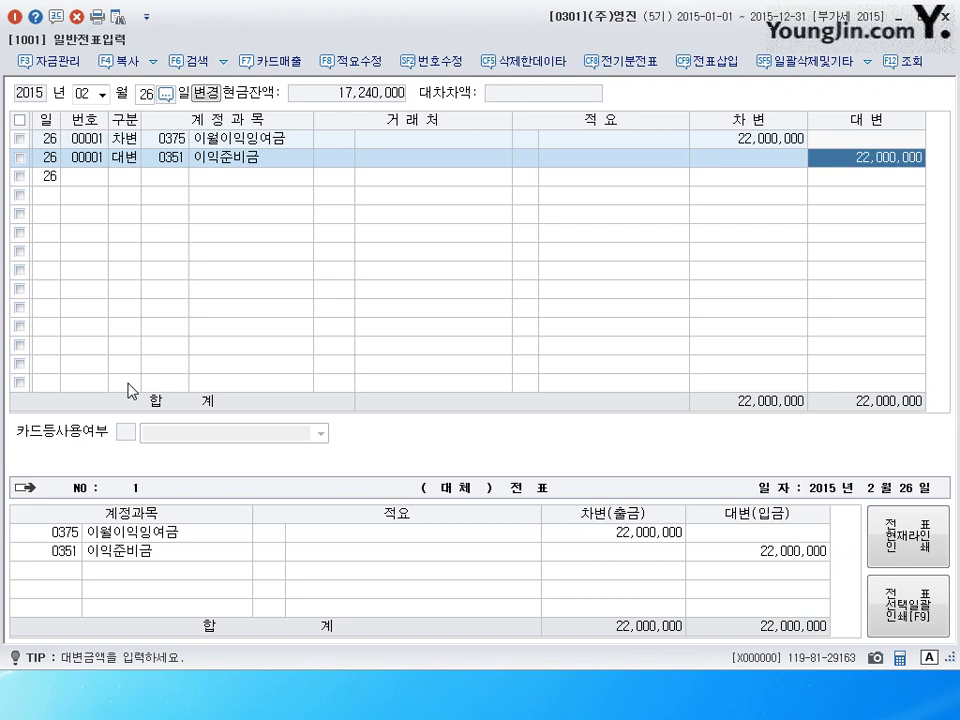
pyautogui.write('2000000')
pyautogui.press('Return')
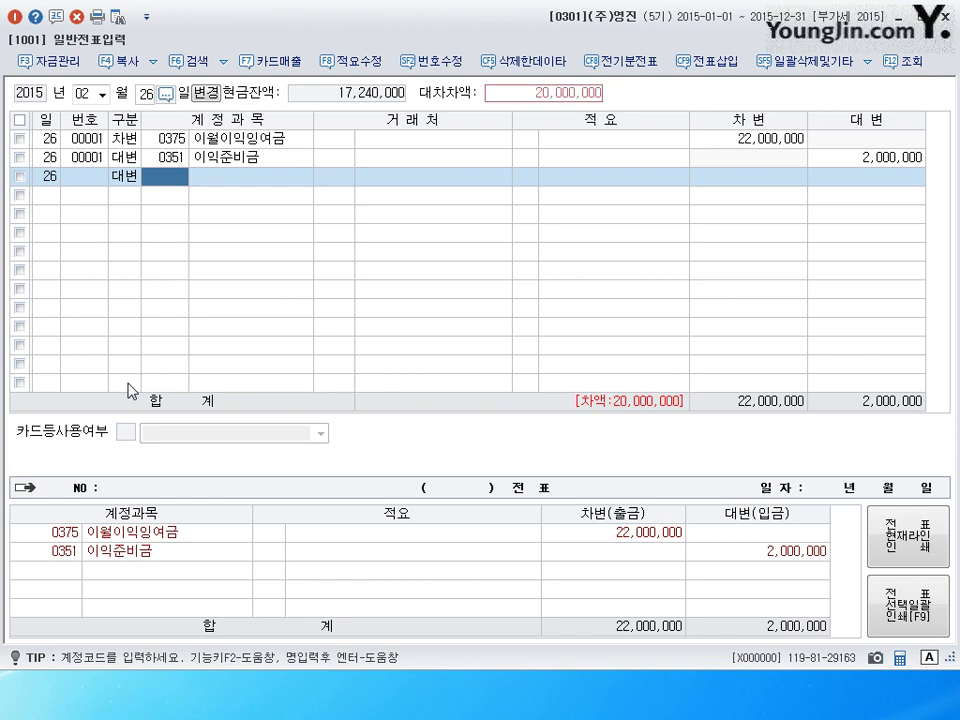
# Step: Add a credit line on February 26 for account 0265 미지급배당금 with amount 20,000,000
pyautogui.write('265')
pyautogui.press('Return')
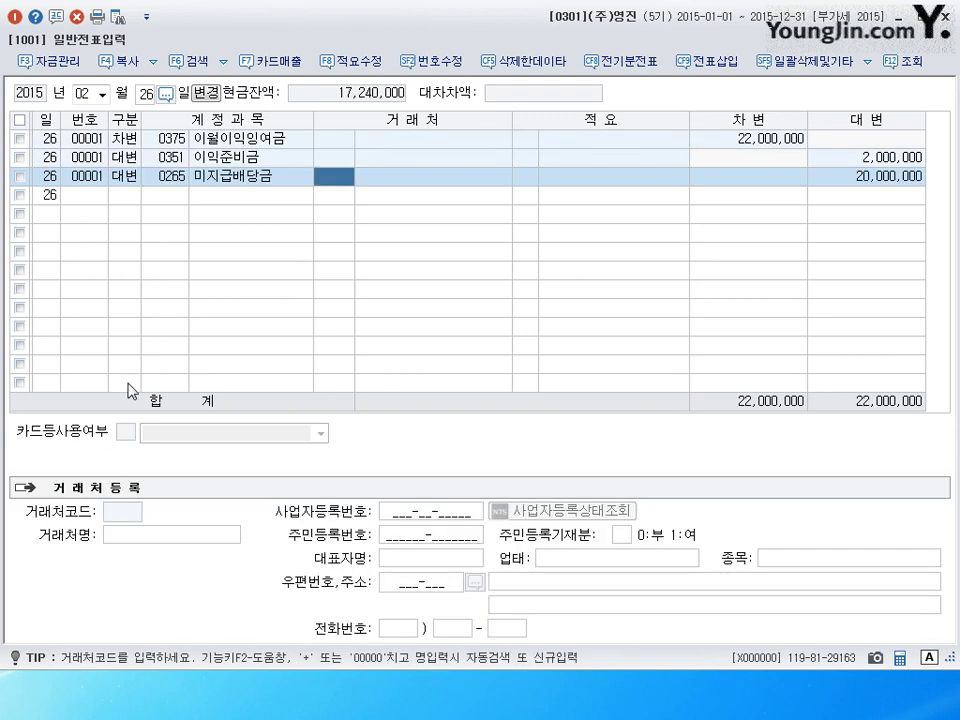
pyautogui.press('Left')
pyautogui.press('Left')
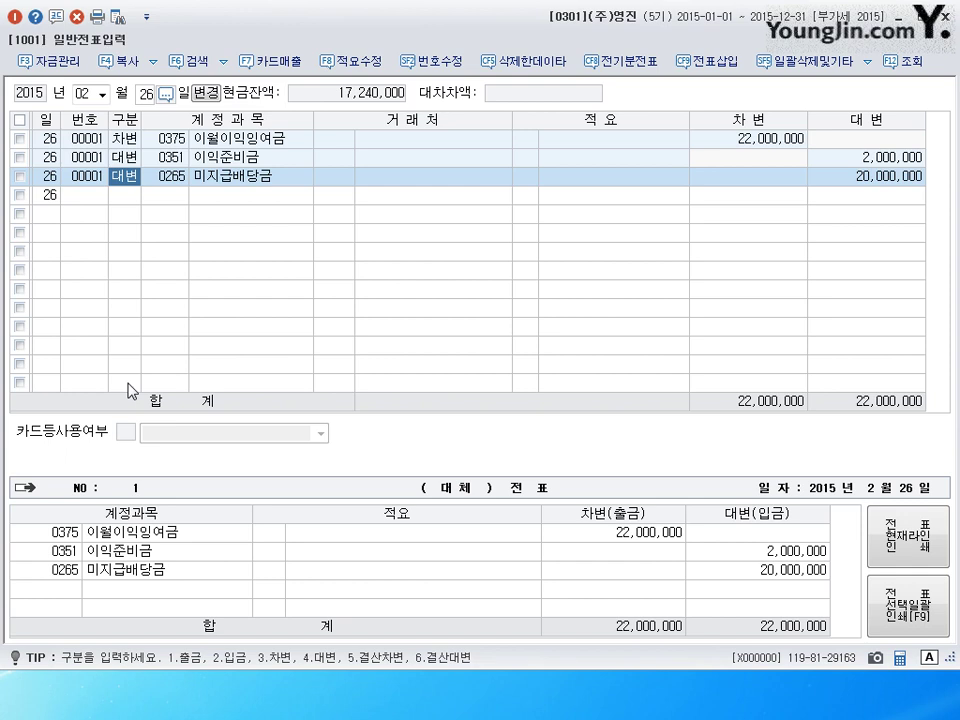
pyautogui.press('Down')
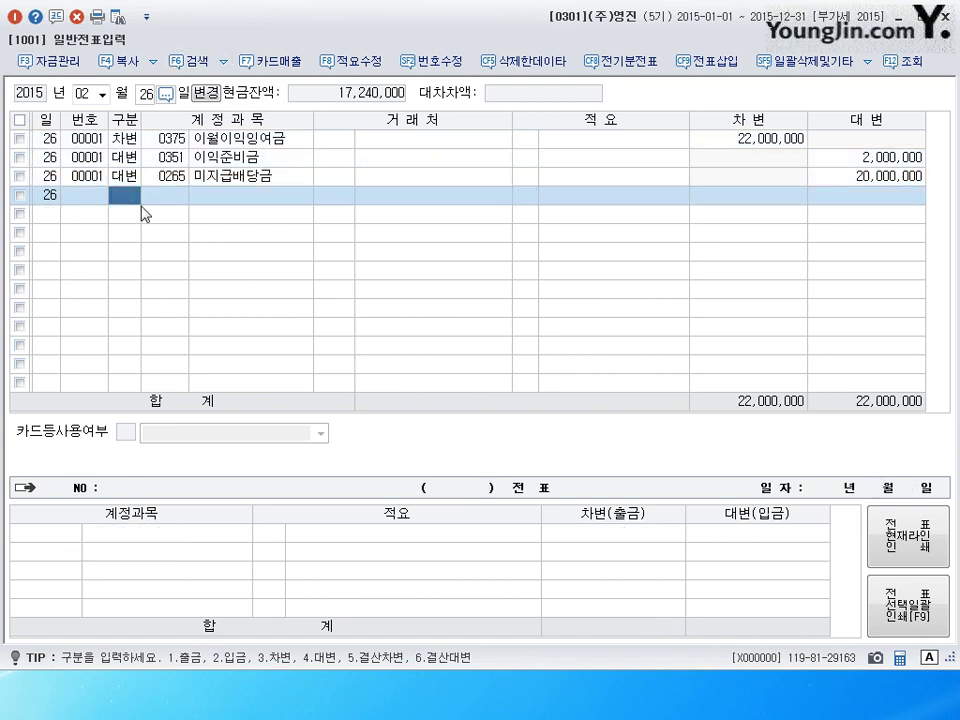
# Step: Switch the voucher entry to month 03, day 10
pyautogui.click(84, 93)
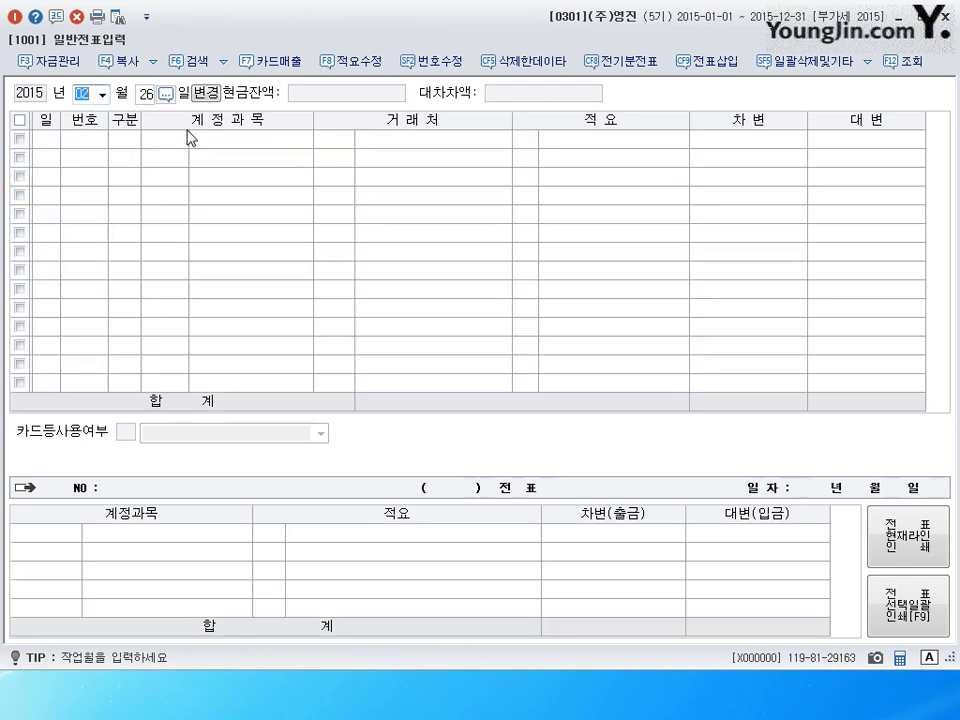
pyautogui.write('3')
pyautogui.press('Return')
pyautogui.write('10')
pyautogui.press('Return')
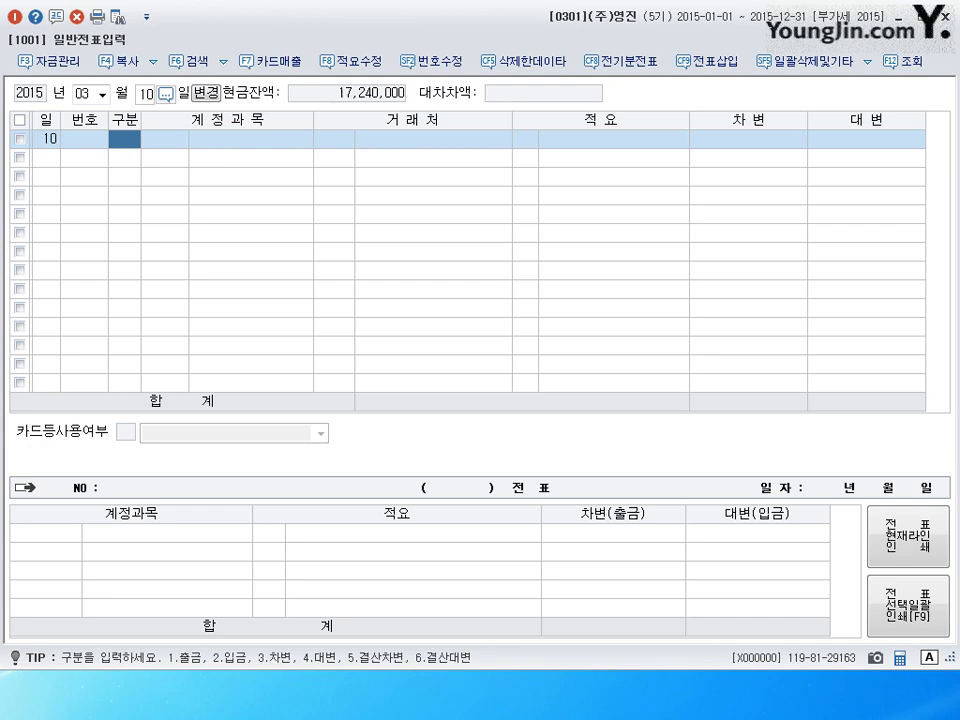
# Step: Enter a debit line on March 10 for account 0265 미지급배당금 with amount 10,000,000
pyautogui.write('3')
pyautogui.press('Return')
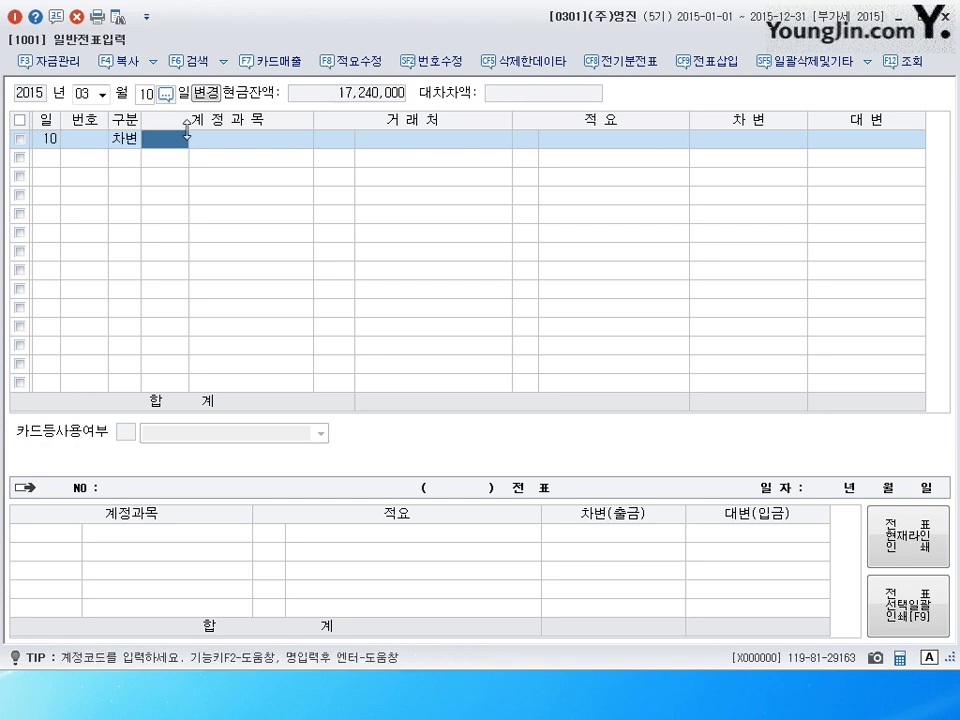
pyautogui.write('0265')
pyautogui.press('Return')
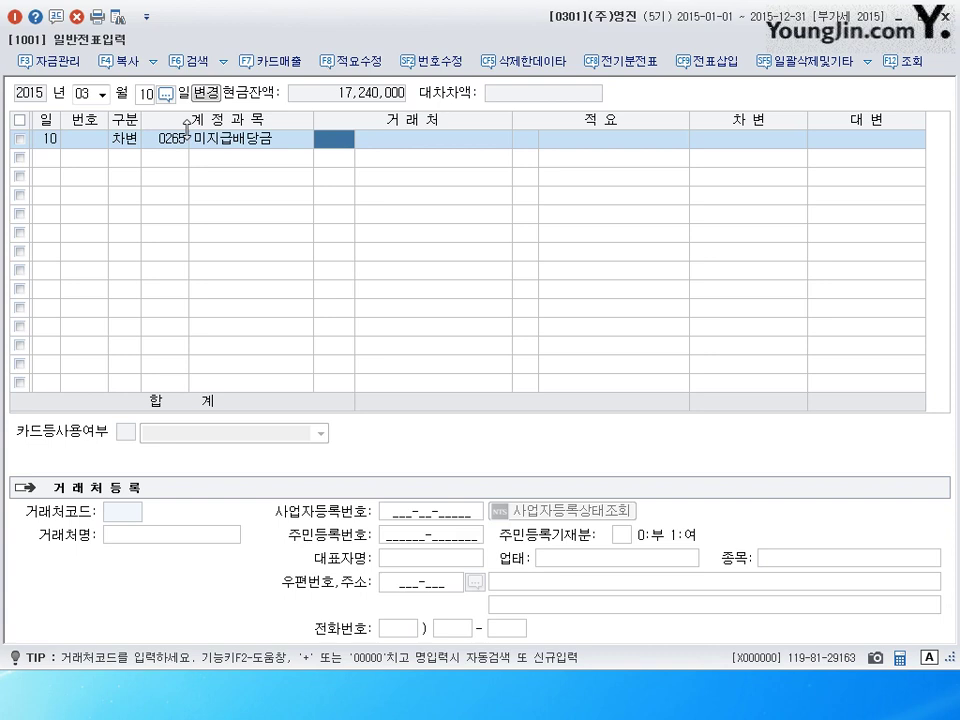
pyautogui.press('Return')
pyautogui.press('Return')
pyautogui.write('10,000,000')
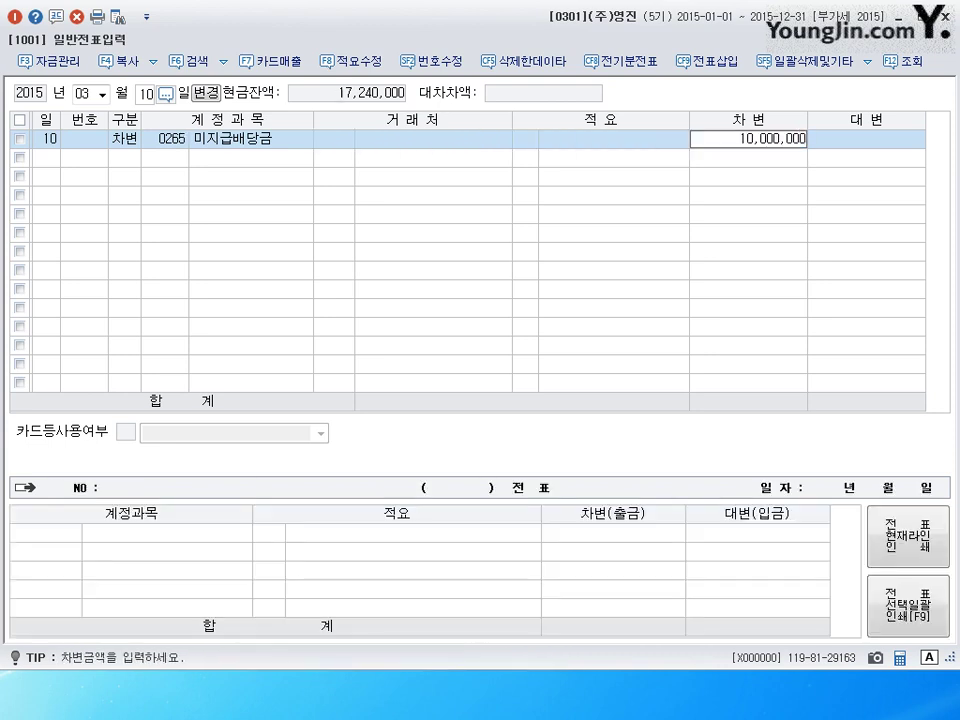
pyautogui.press('Return')
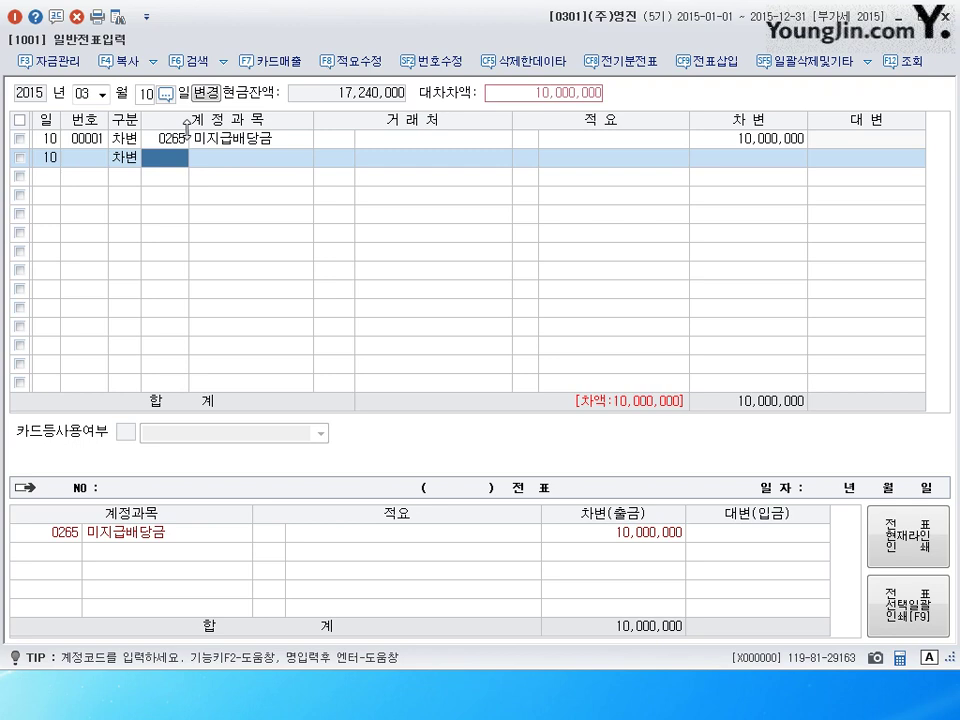
# Step: Add a debit line on March 10 for account 0387 미교부주식배당금 with amount 20,000,000
pyautogui.write('387')
pyautogui.press('Return')
pyautogui.press('Return')
pyautogui.press('Return')
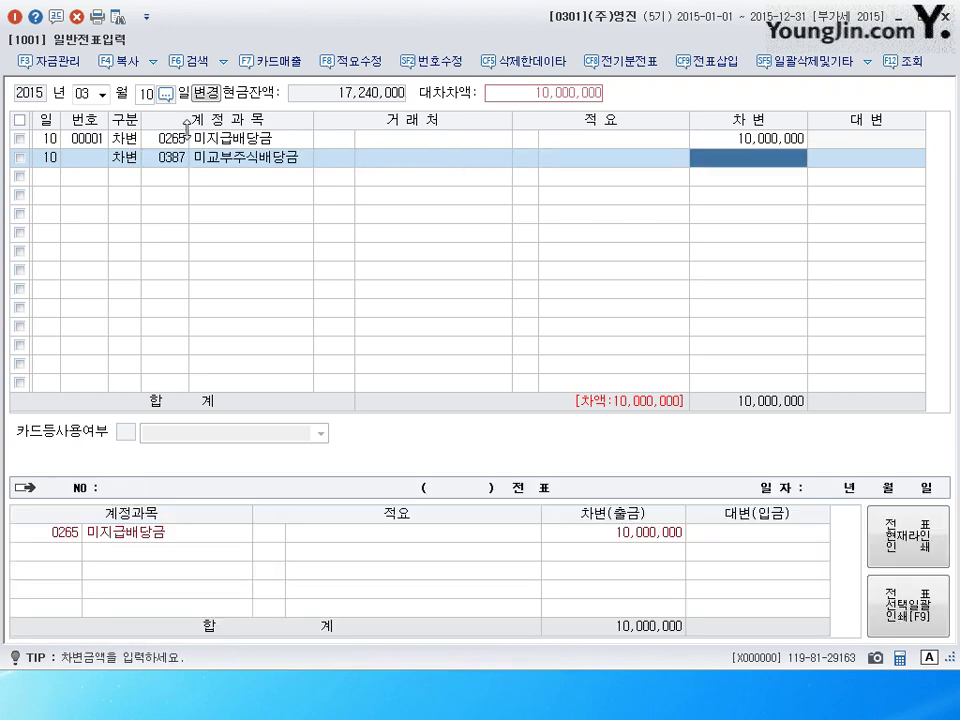
pyautogui.write('20000000')
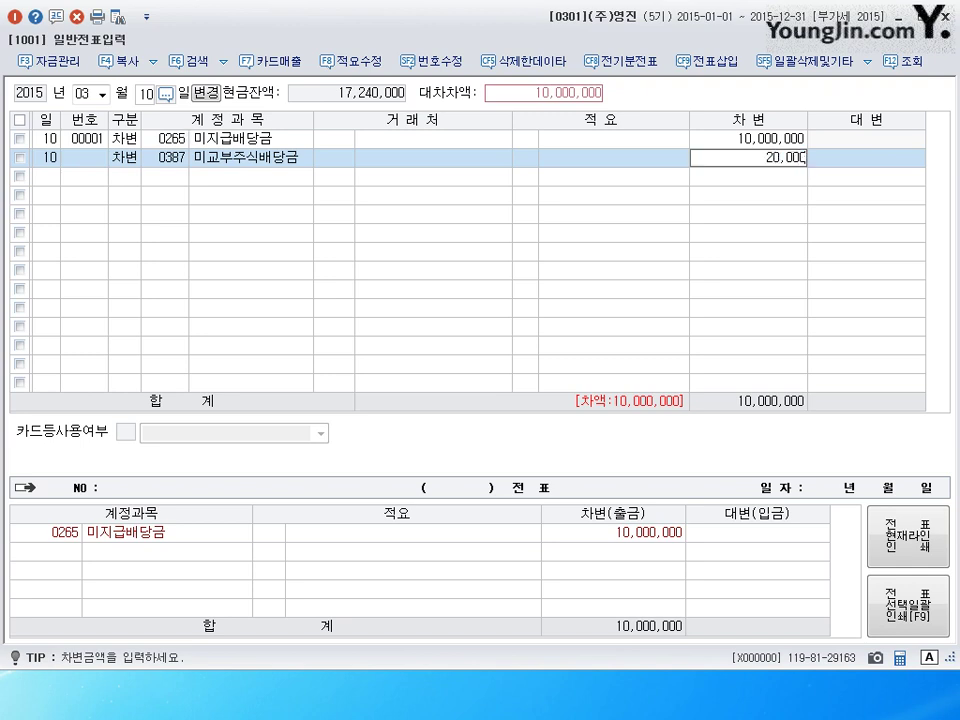
pyautogui.press('Return')
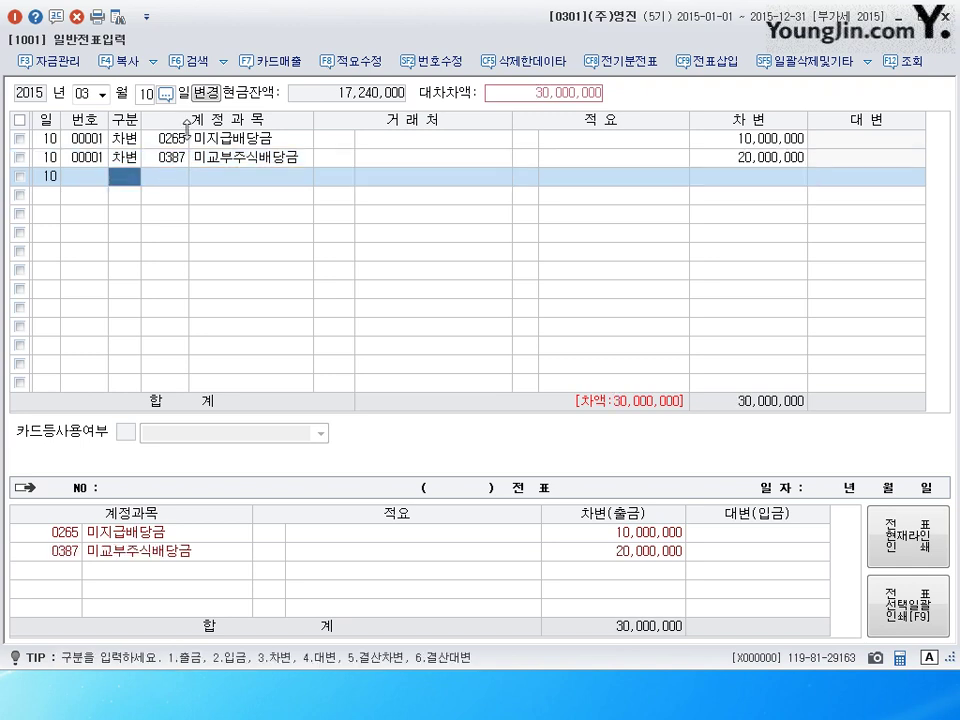
# Step: Add a credit line on March 10 for account 0101 현금 with amount 10,000,000
pyautogui.write('4')
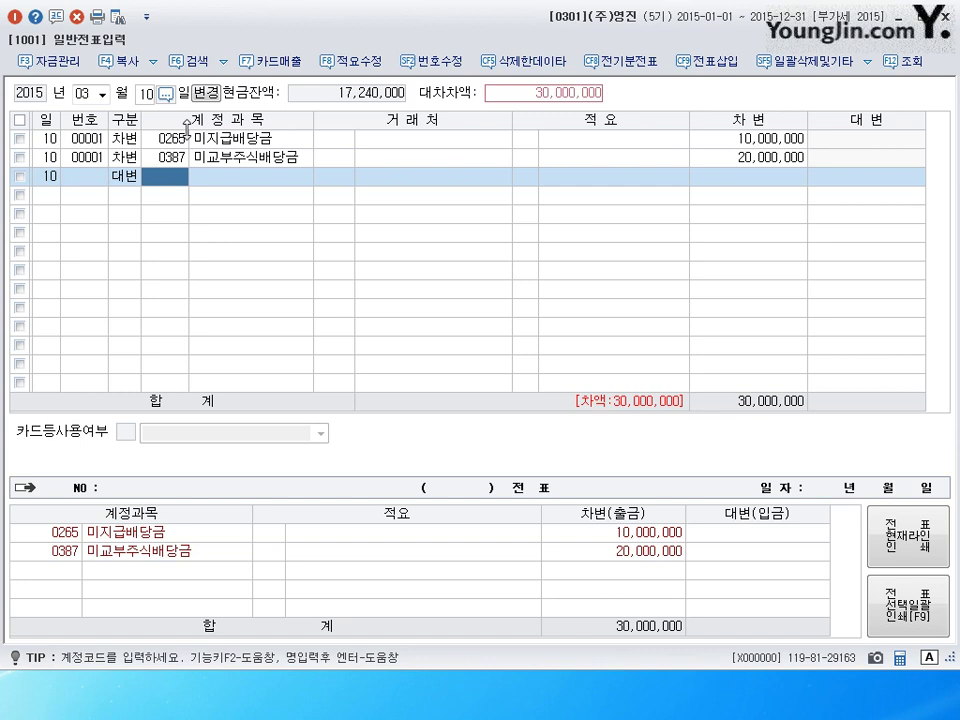
pyautogui.write('101')
pyautogui.press('Return')
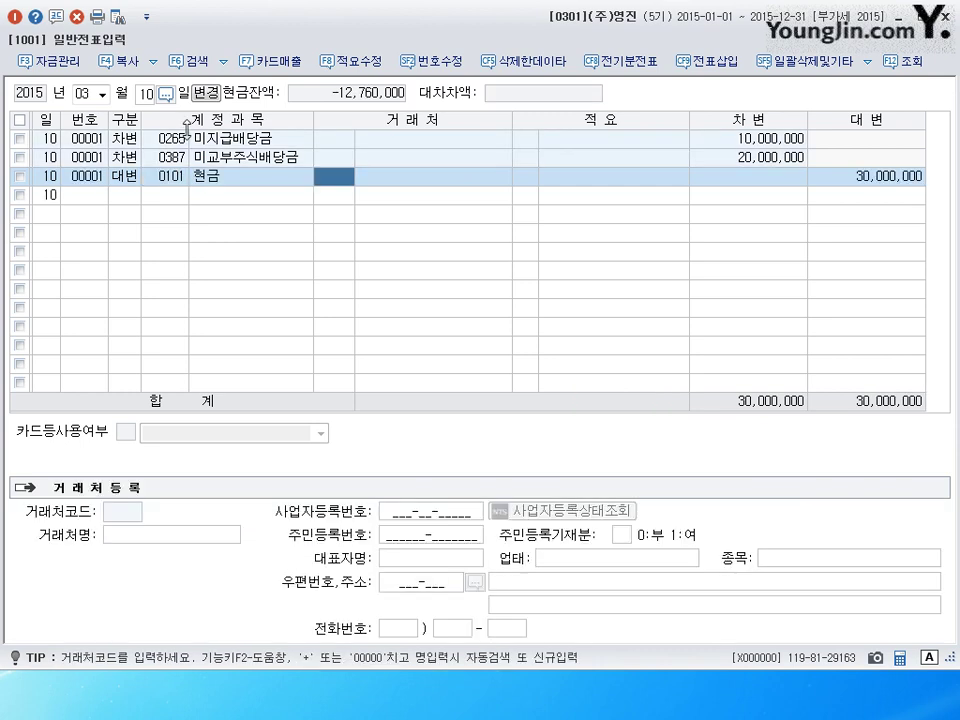
pyautogui.press('Return')
pyautogui.press('Return')
pyautogui.write('10000000')
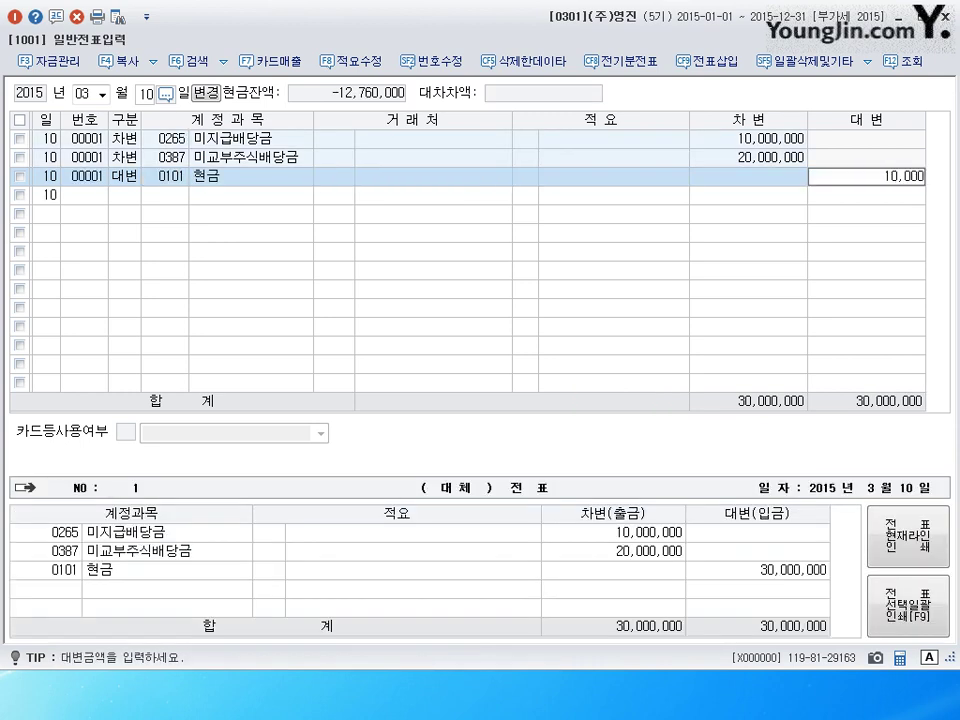
pyautogui.press('Return')
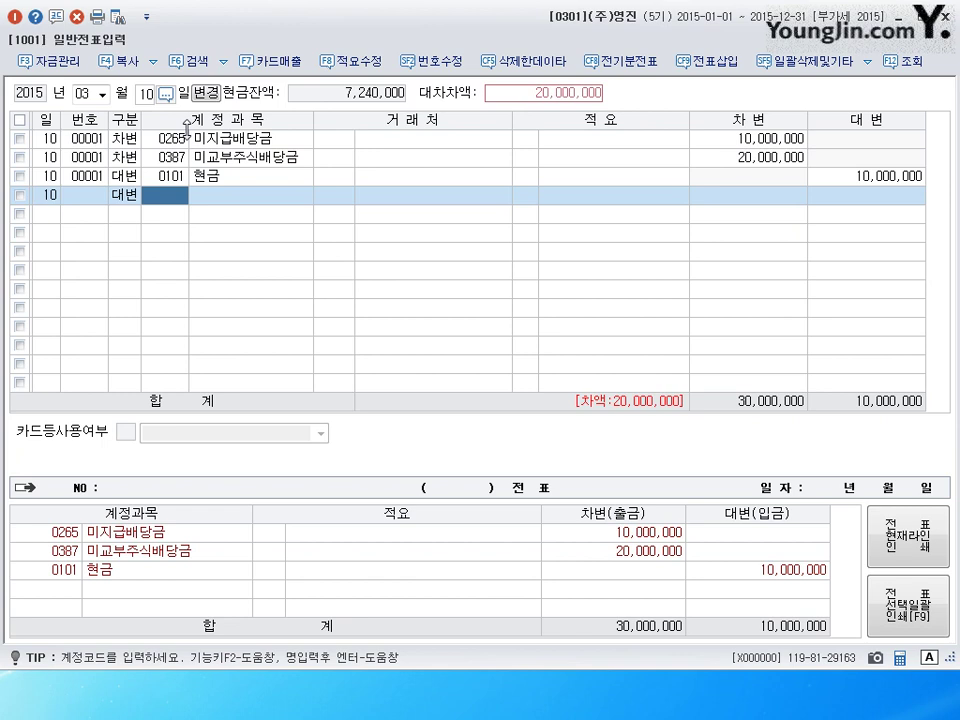
# Step: Add a credit line on March 10 for account 0331 자본금 with amount 20,000,000
pyautogui.write('331')
pyautogui.press('Return')
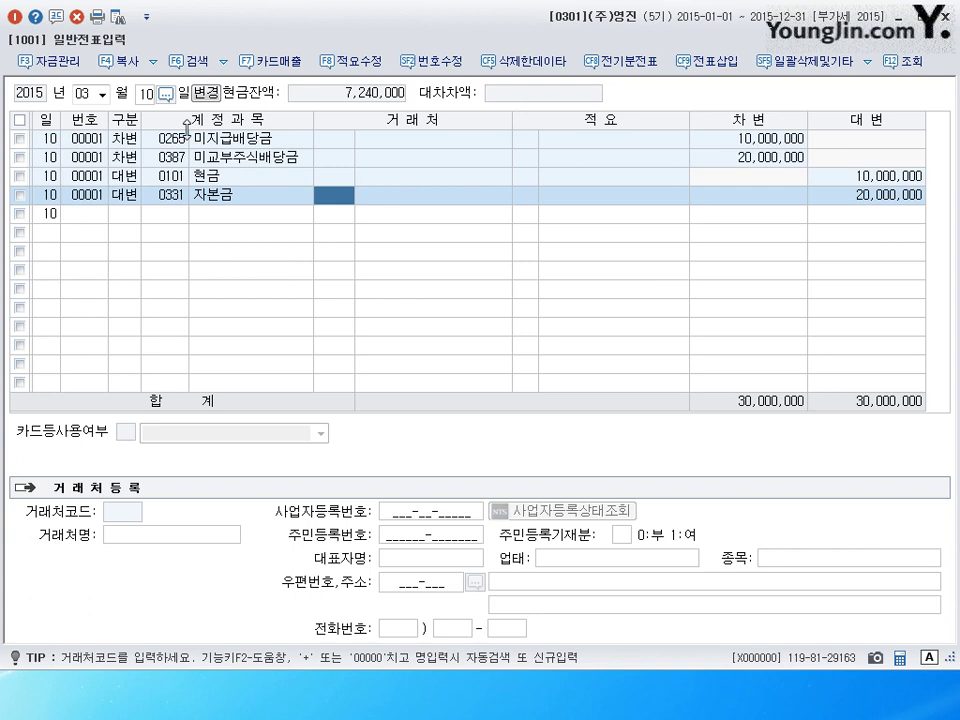
pyautogui.press('Return')
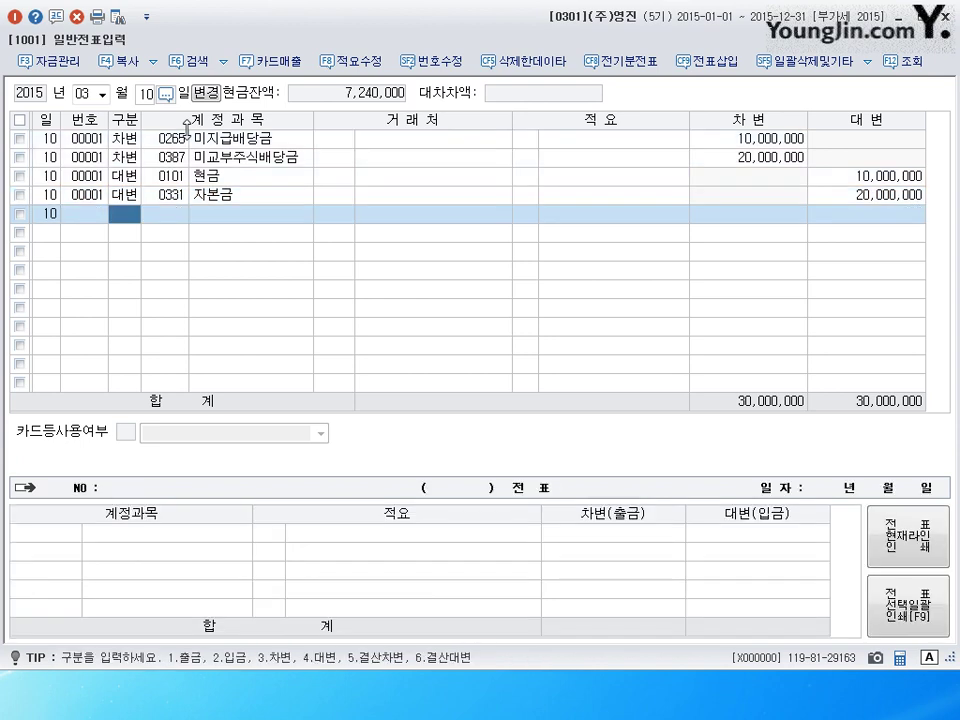
# Step: Switch the voucher entry to month 10 with the day left blank to work on the whole month
pyautogui.press('Escape')
pyautogui.hotkey('shift', 'Tab')
pyautogui.write('10')
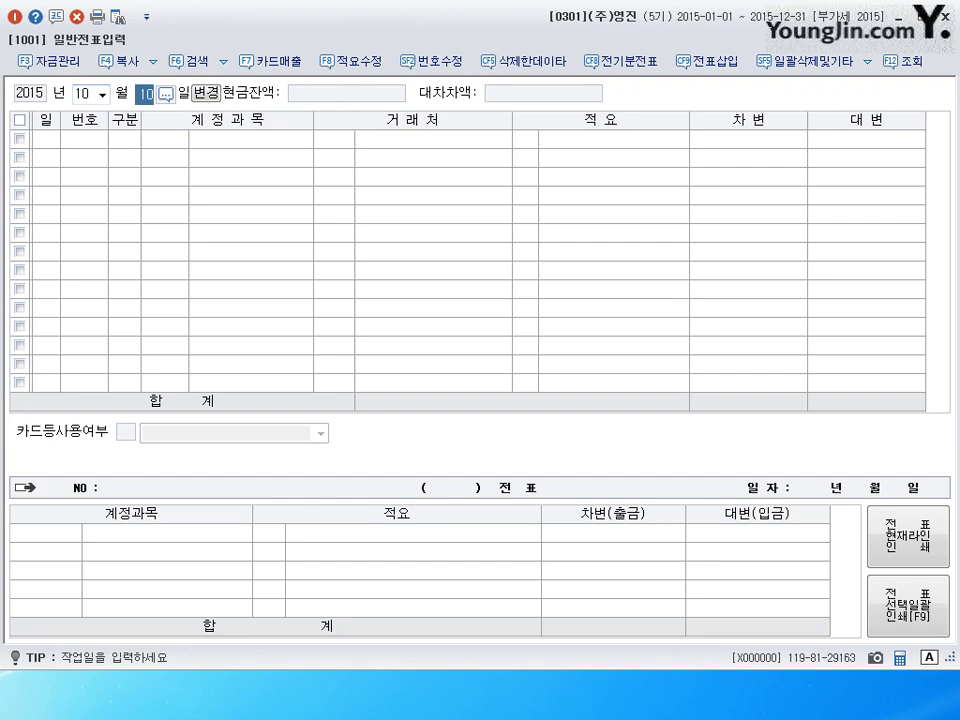
pyautogui.press('BackSpace')
pyautogui.press('Return')
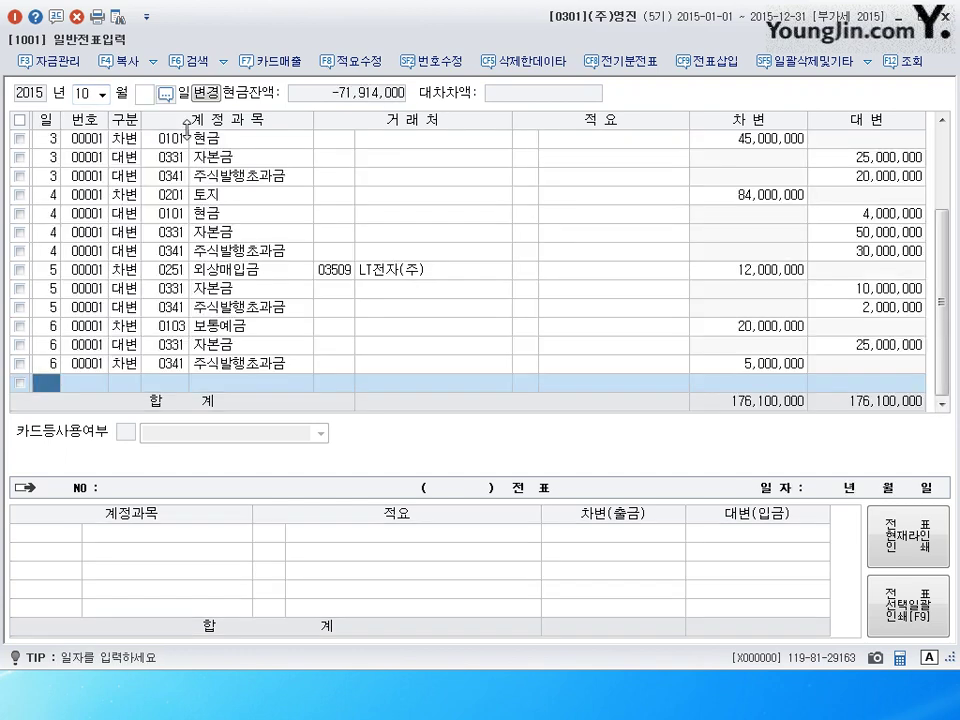
# Step: Start a new debit line on October 9 below the existing entries
pyautogui.write('9')
pyautogui.press('Return')
pyautogui.write('3')
pyautogui.press('Return')
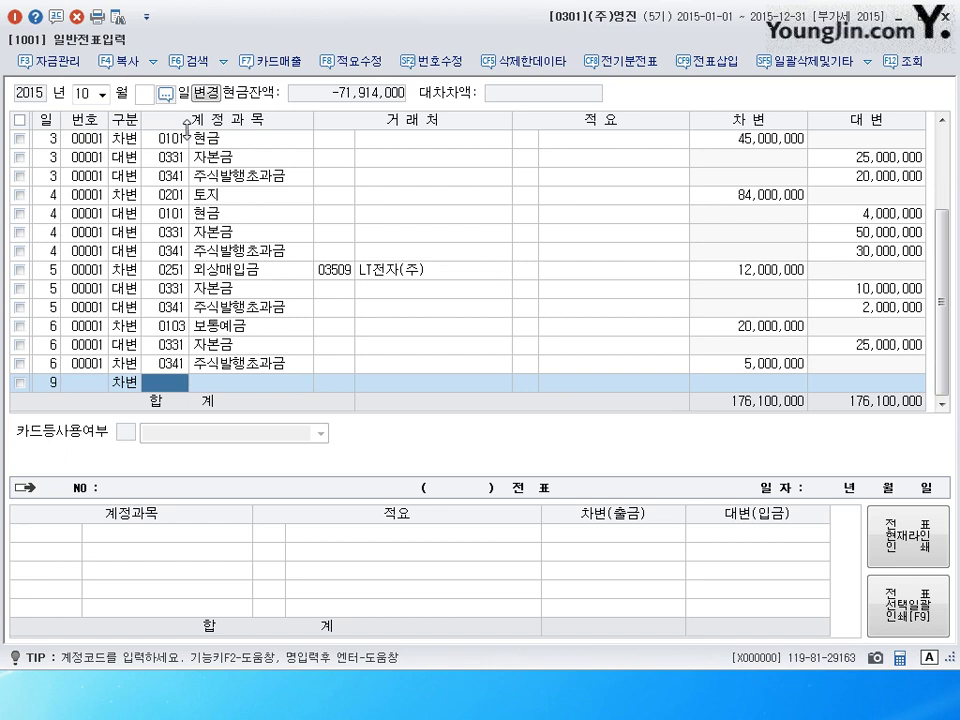
pyautogui.write('397')
pyautogui.press('Return')
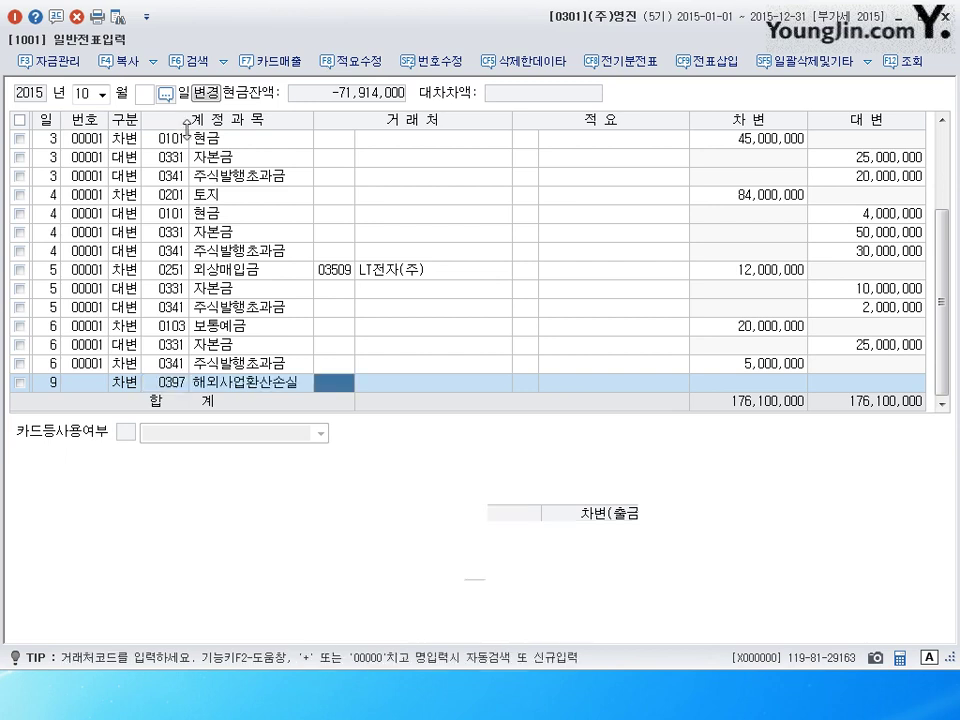
pyautogui.press('Left')
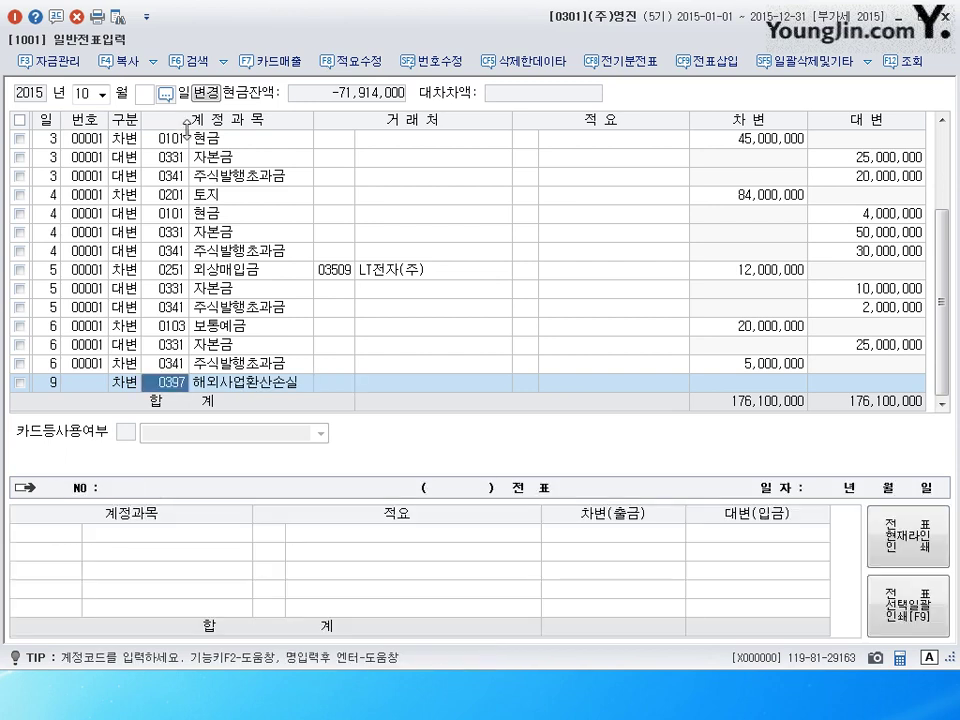
# Step: Look up 자기 in the account code help and assign account 0383 자기주식 to the October 9 debit line
pyautogui.write('wkr')
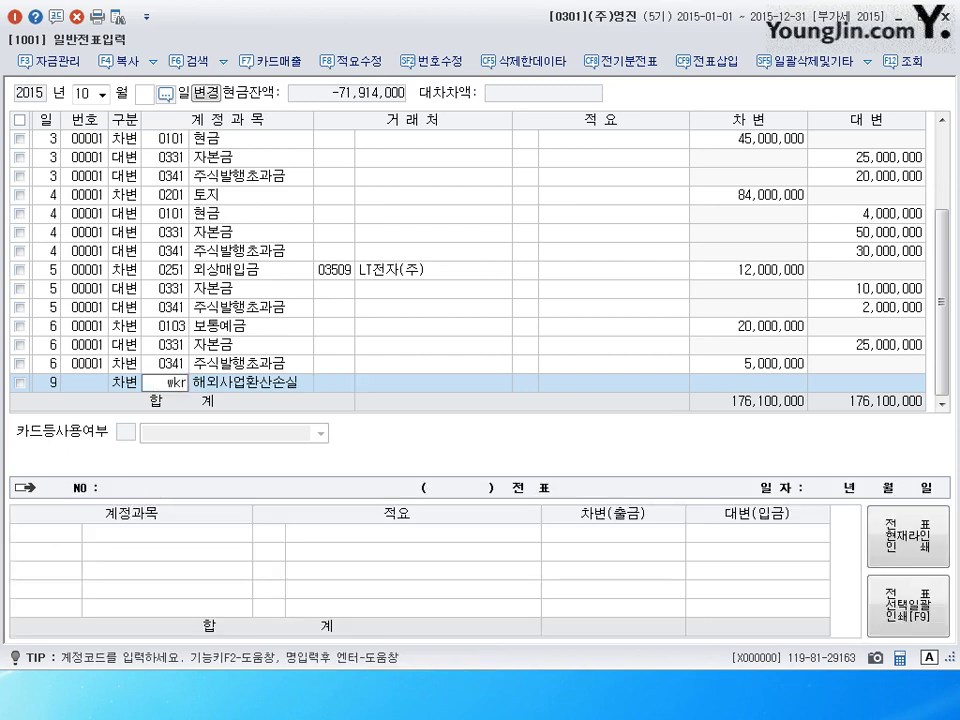
pyautogui.press('Return')
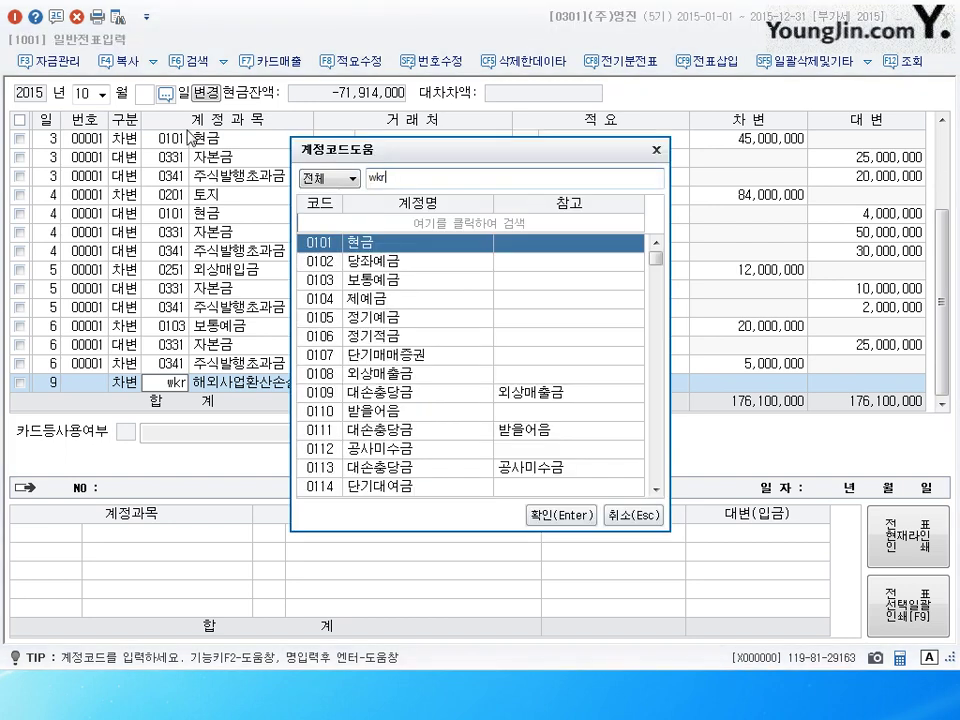
pyautogui.press('BackSpace')
pyautogui.press('BackSpace')
pyautogui.write('작')
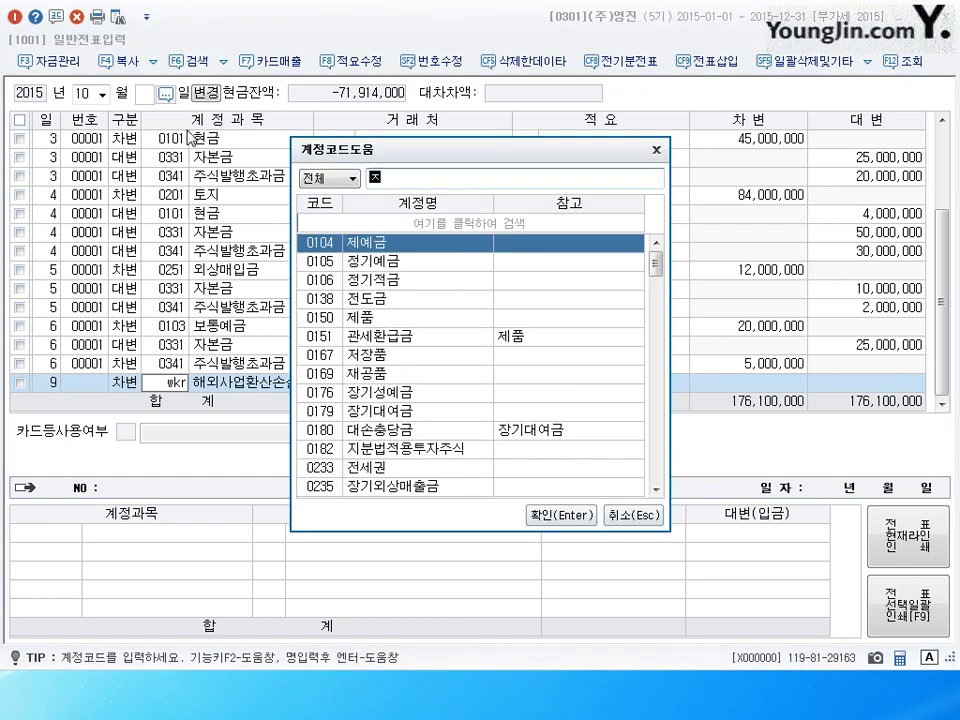
pyautogui.write('기')
pyautogui.press('Down')
pyautogui.press('Down')
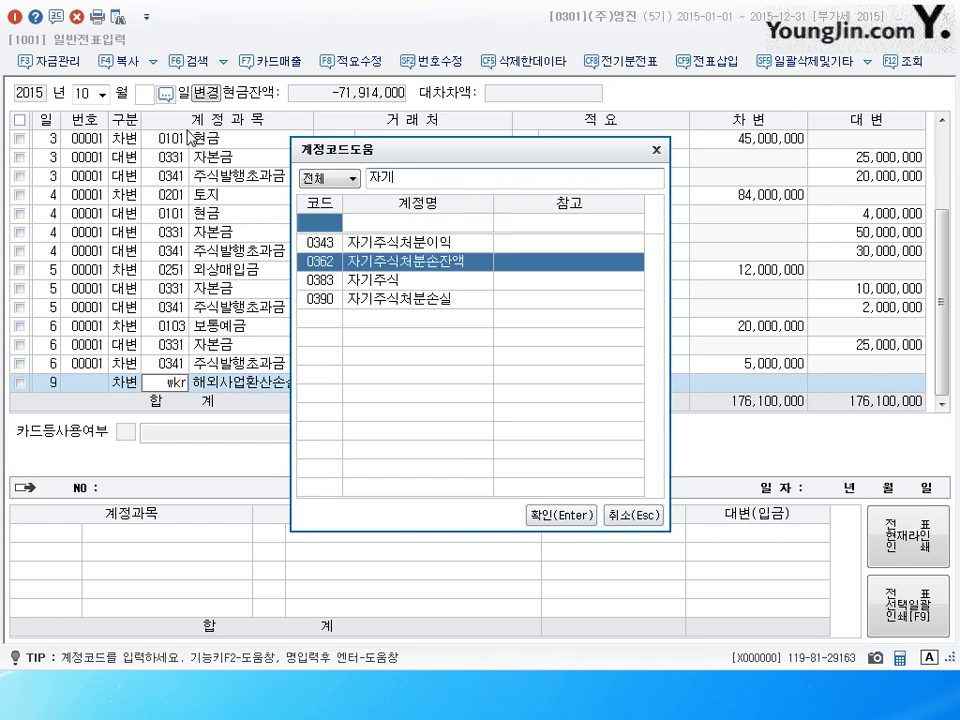
pyautogui.press('Return')
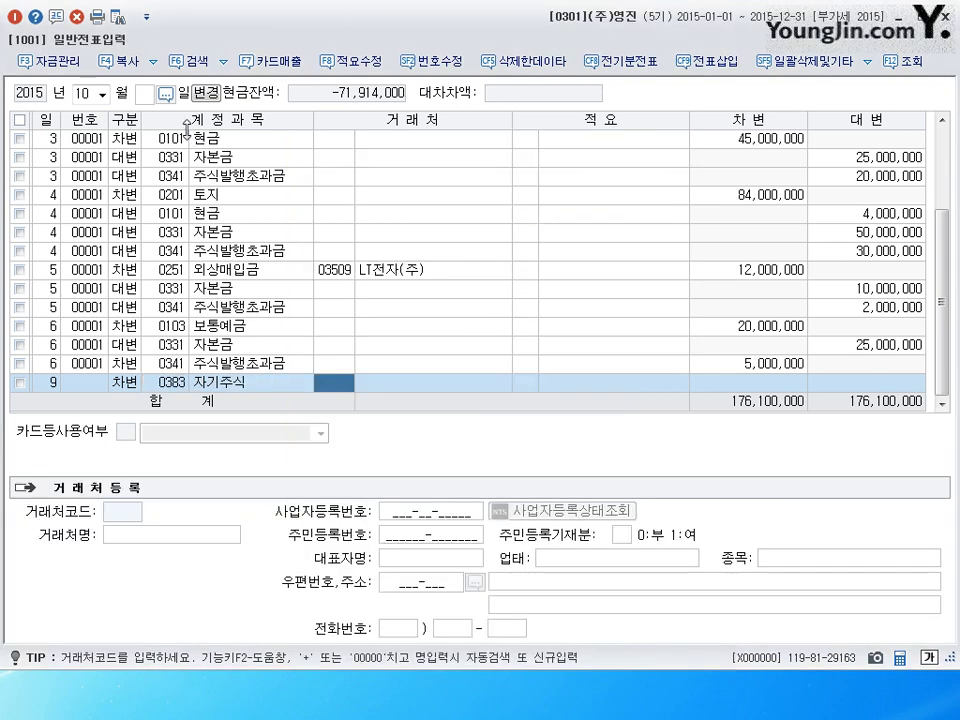
# Step: Enter 300,000,000 as the debit amount of the 자기주식 line, leaving customer and description blank
pyautogui.press('Return')
pyautogui.press('Return')
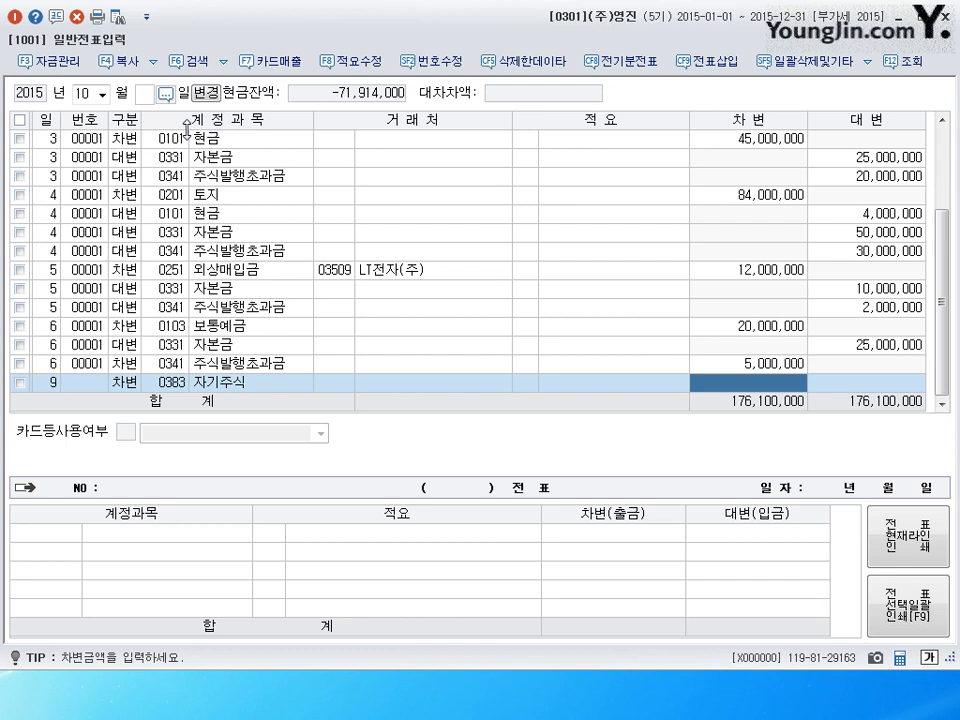
pyautogui.write('300000000')
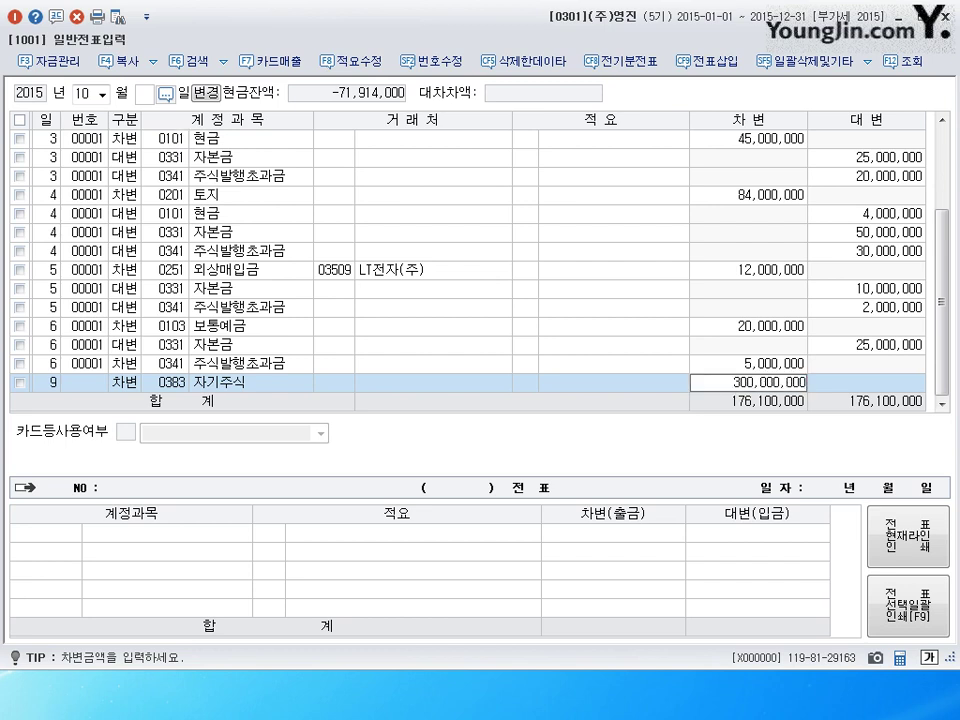
pyautogui.press('Return')
# Step: Add a credit line on October 9 for account 0102 당좌예금 with amount 300,000,000
pyautogui.press('Return')
pyautogui.write('4')
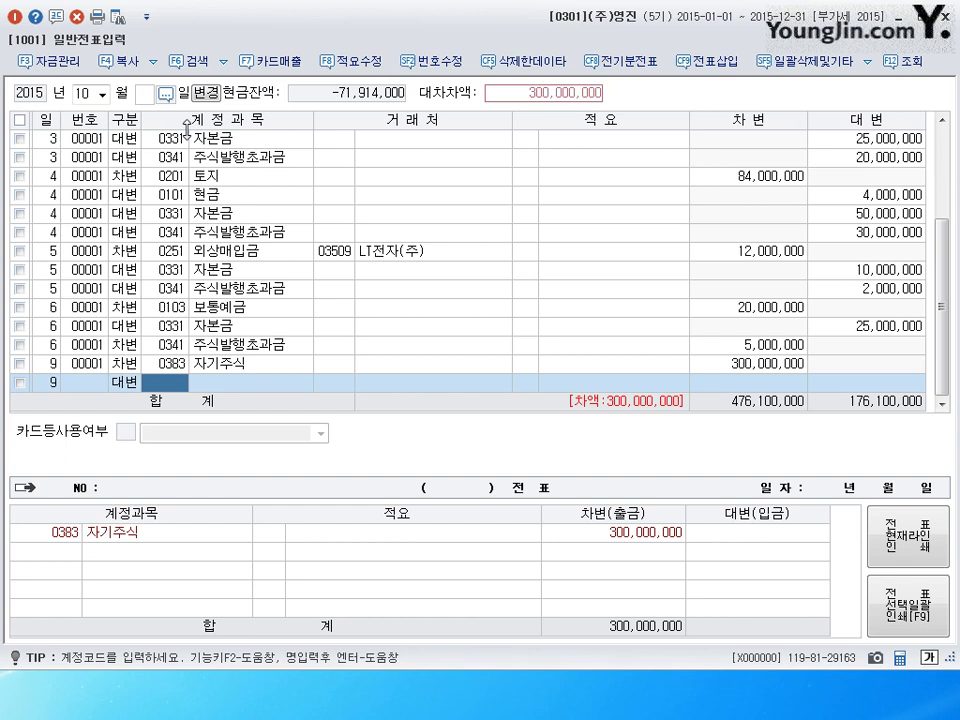
pyautogui.write('102')
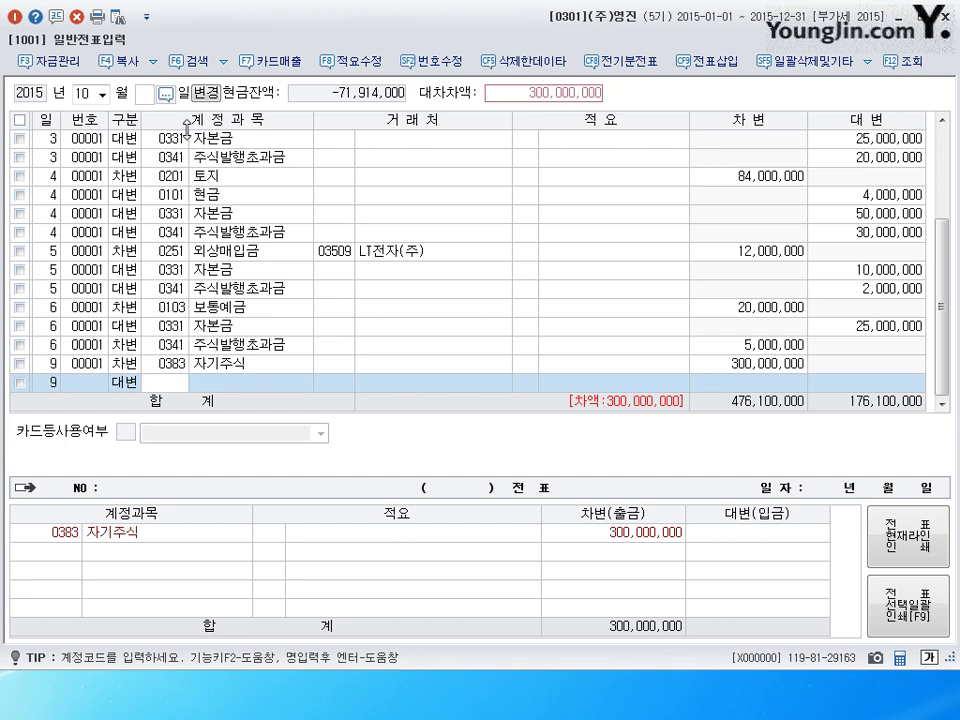
pyautogui.press('Return')
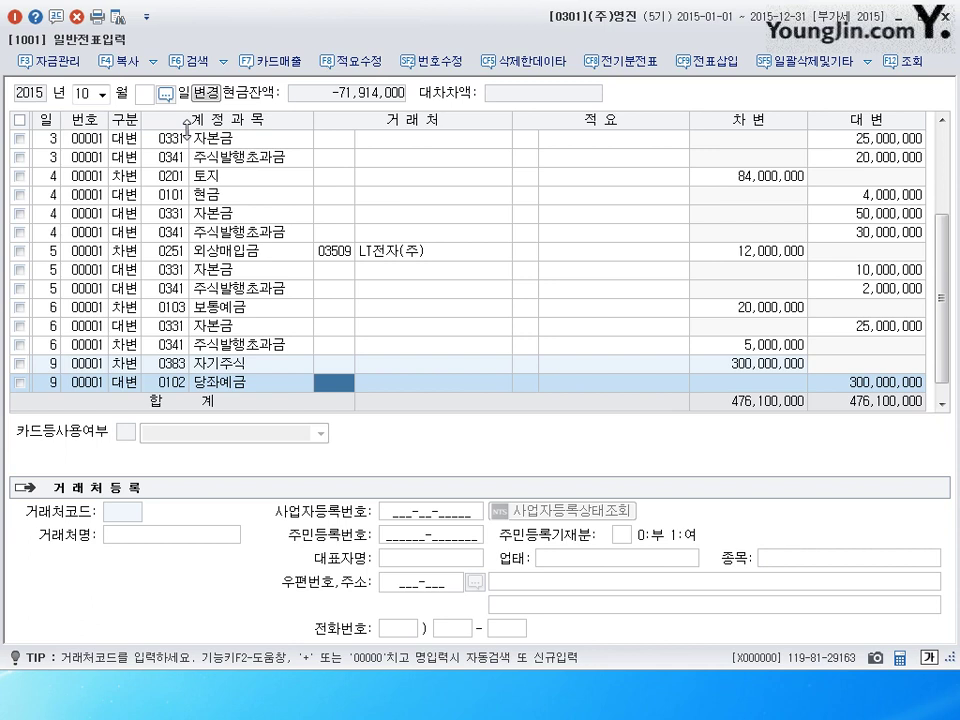
pyautogui.press('Return')
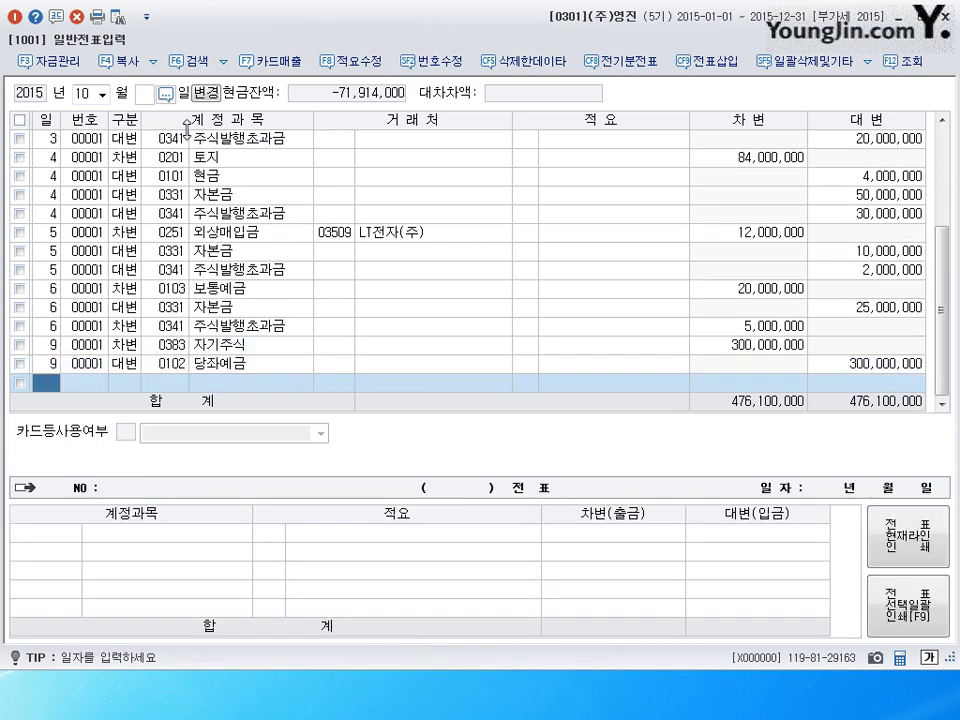
# Step: Add a debit line on October 10 for account 0331 자본금 with amount 50,000,000
pyautogui.write('10')
pyautogui.press('Return')
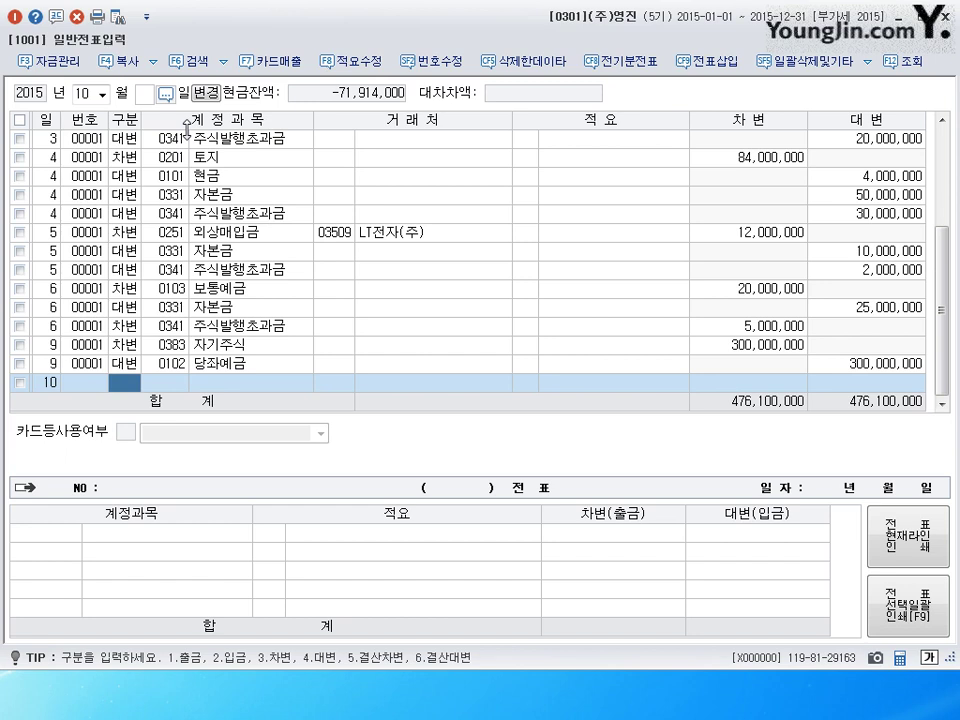
pyautogui.write('3')
pyautogui.write('331')
pyautogui.press('Return')
pyautogui.press('Return')
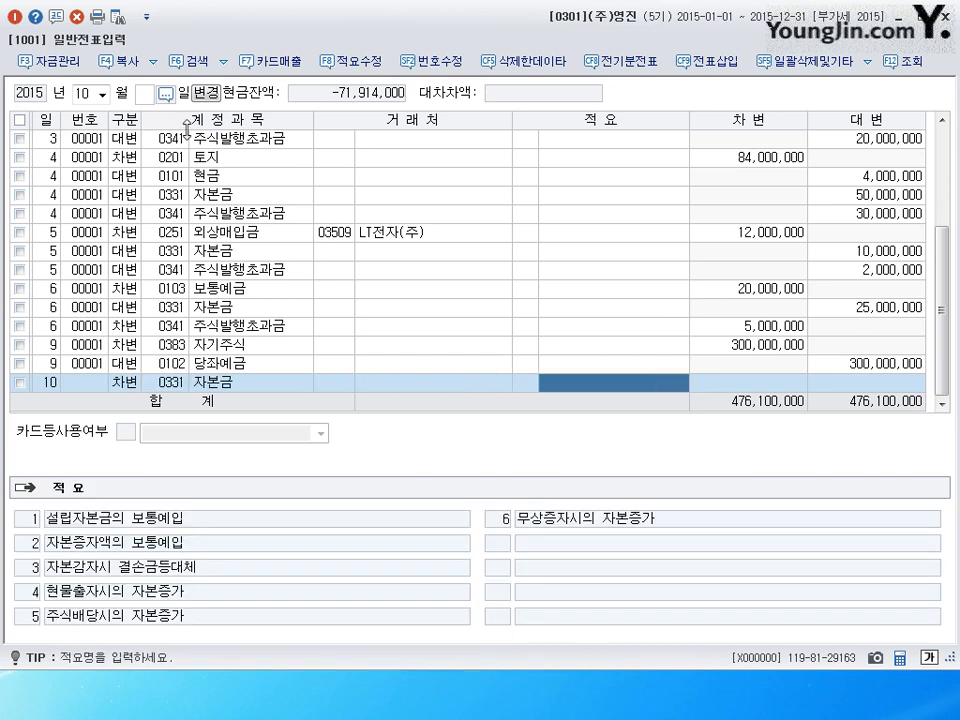
pyautogui.press('Return')
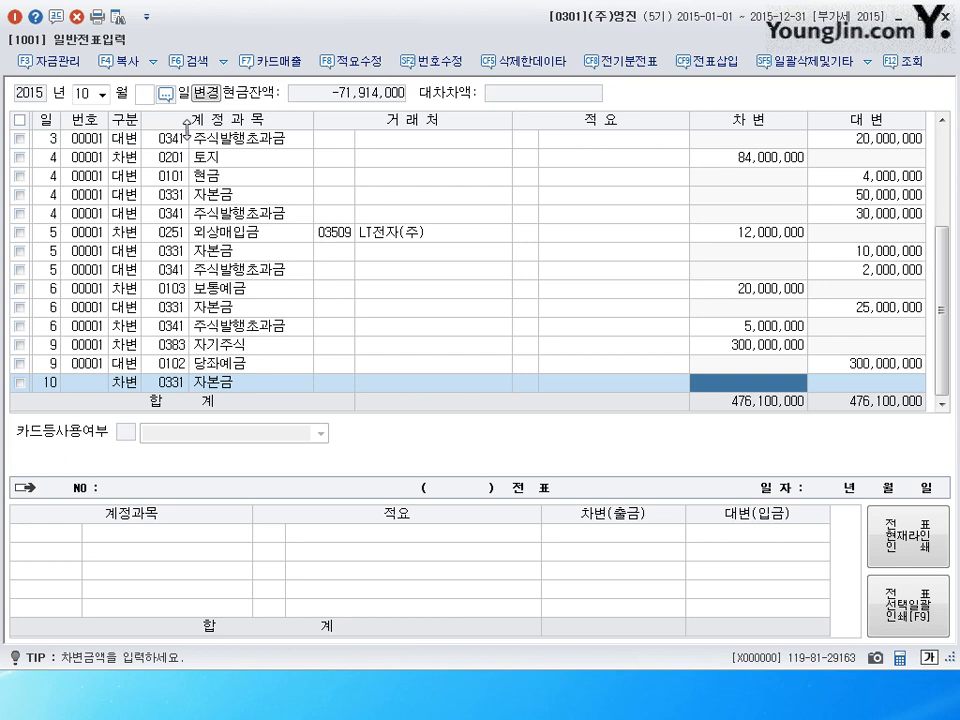
pyautogui.write('50000000')
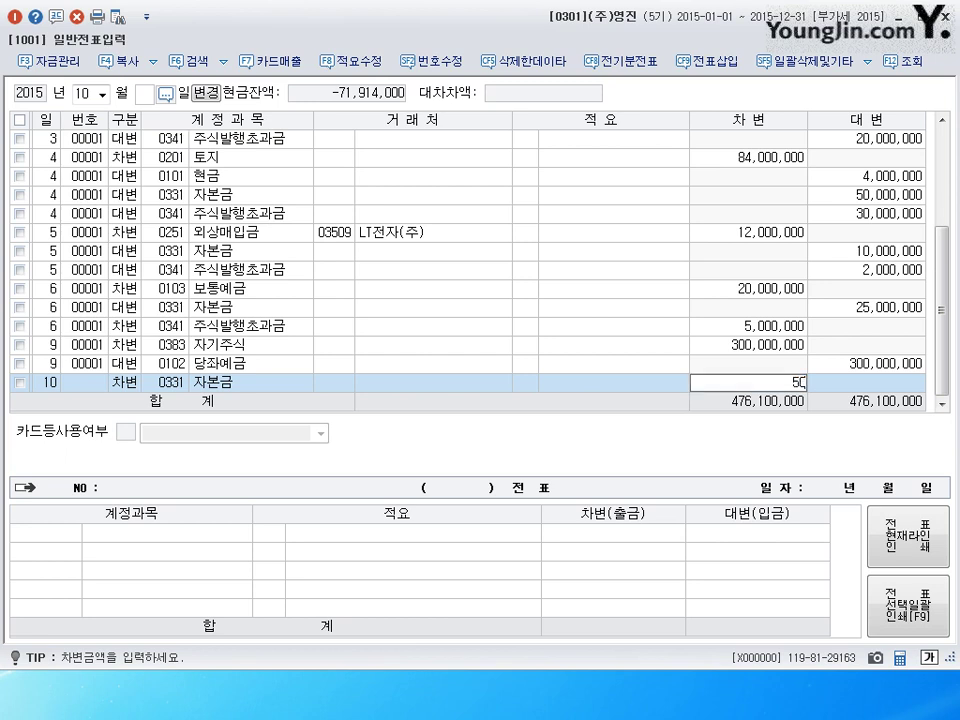
pyautogui.press('Return')
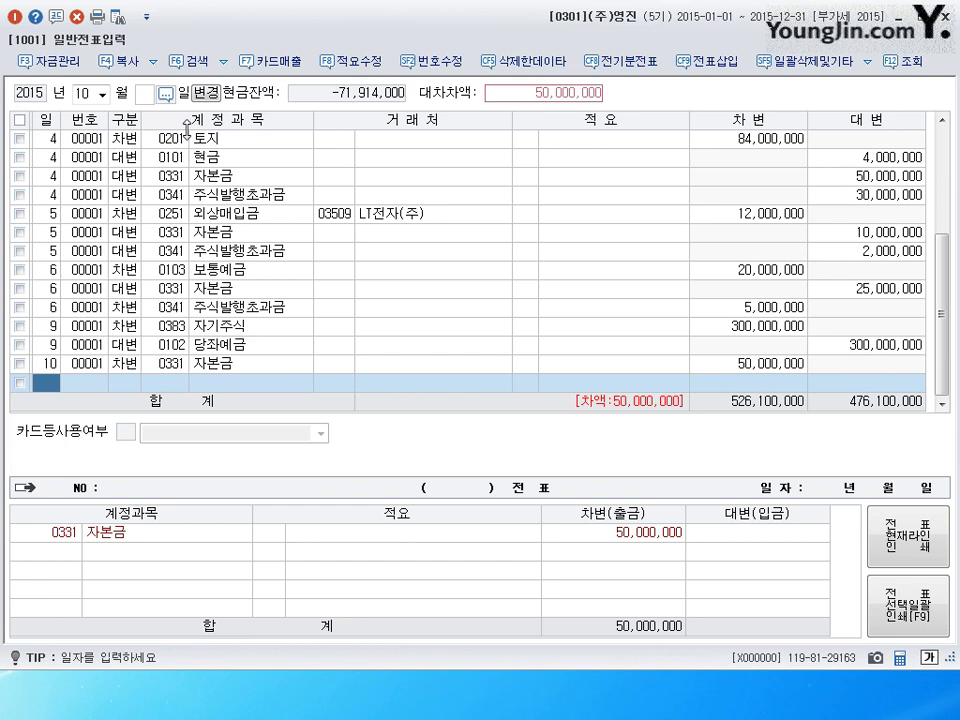
# Step: Add a credit line on October 10 for account 0102 당좌예금 with amount 40,000,000
pyautogui.write('10')
pyautogui.press('Return')
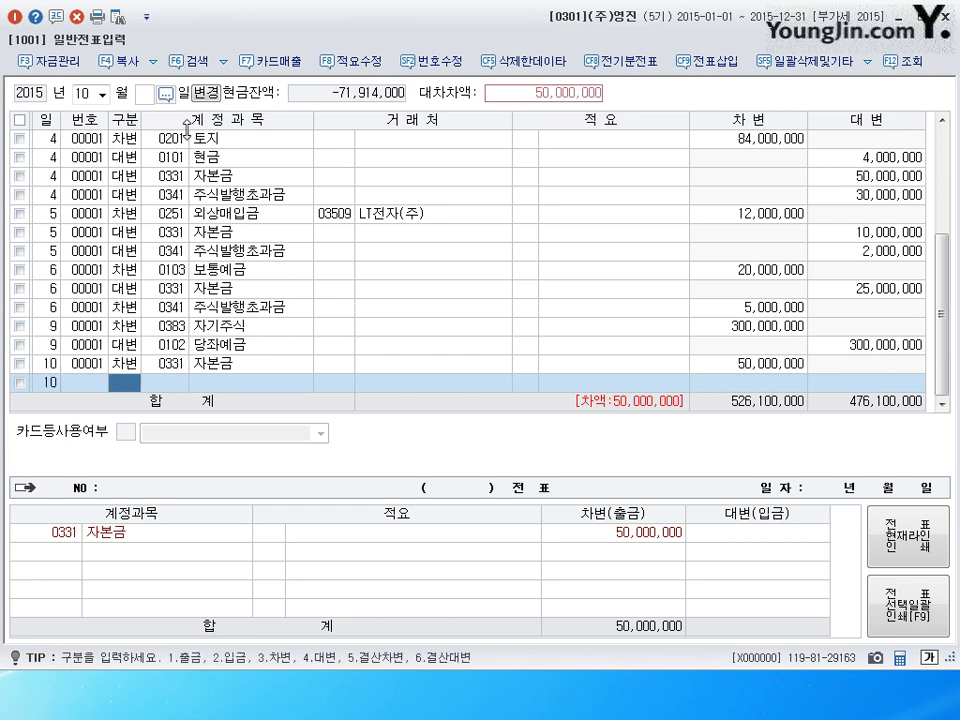
pyautogui.write('4')
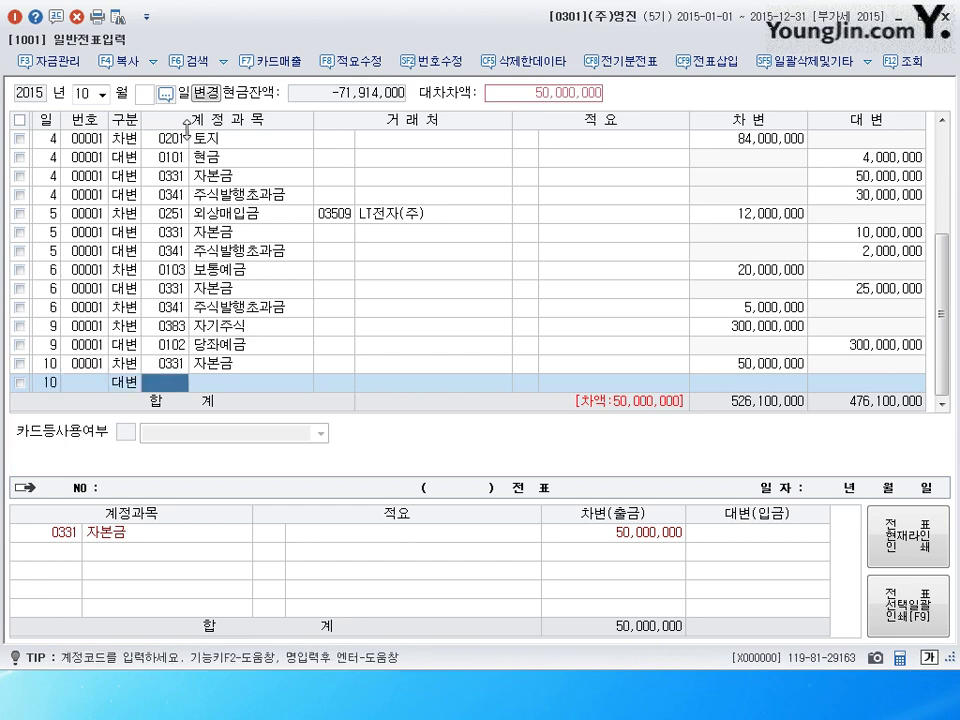
pyautogui.write('0102')
pyautogui.press('Return')
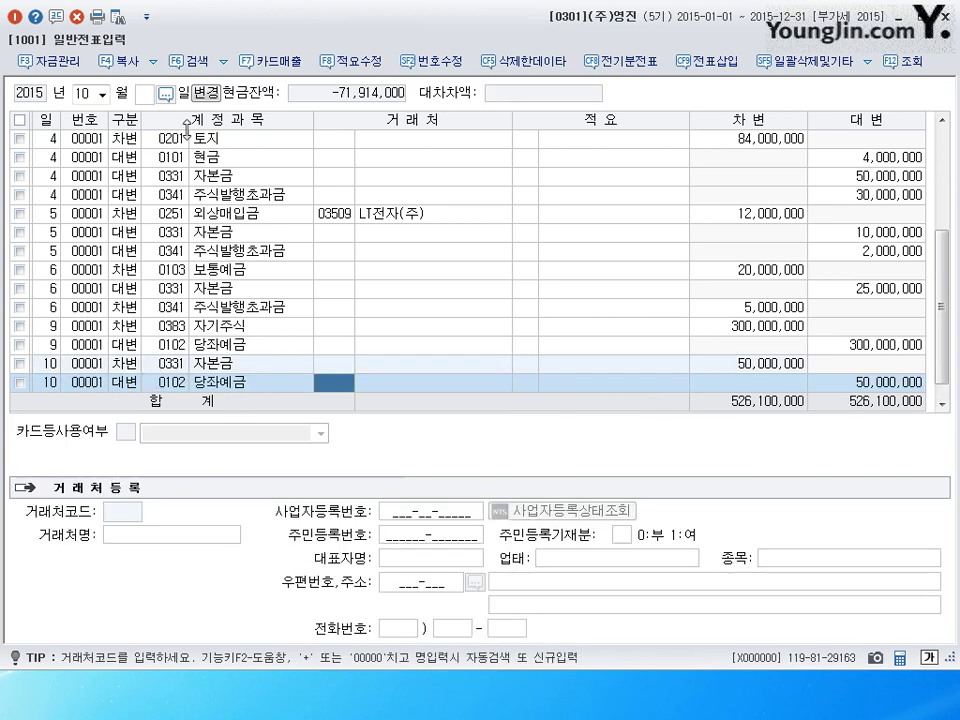
pyautogui.press('Return')
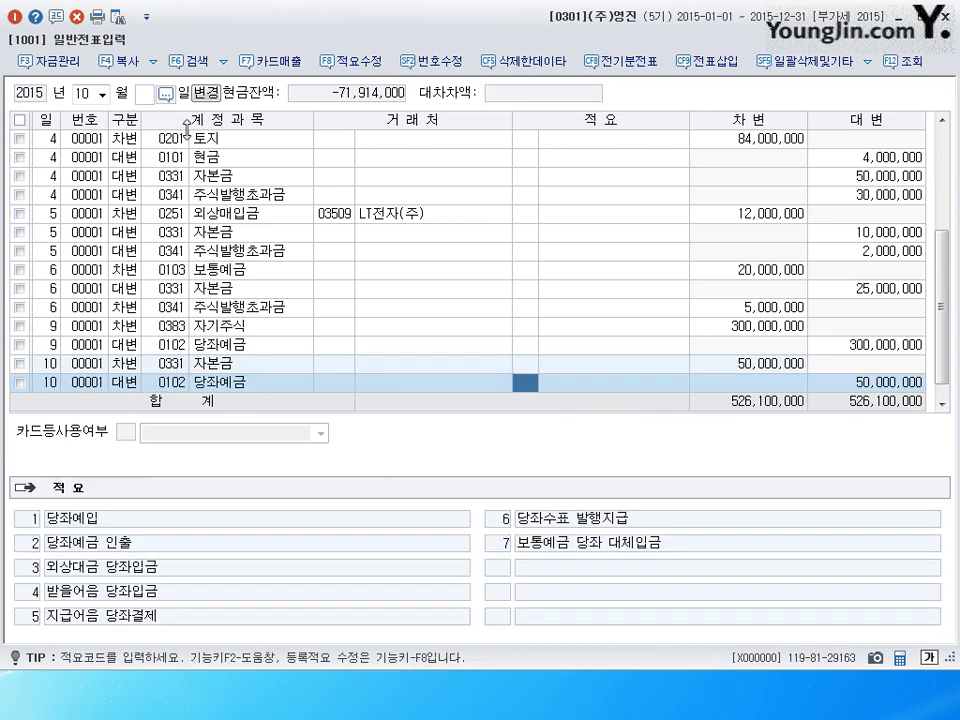
pyautogui.press('Return')
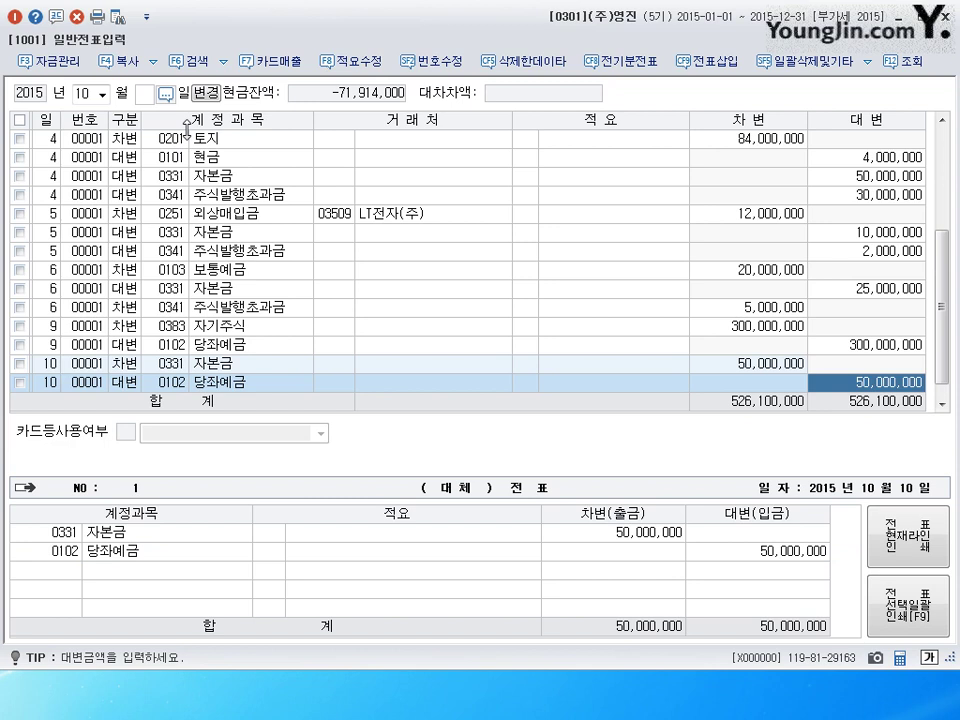
pyautogui.write('40000000')
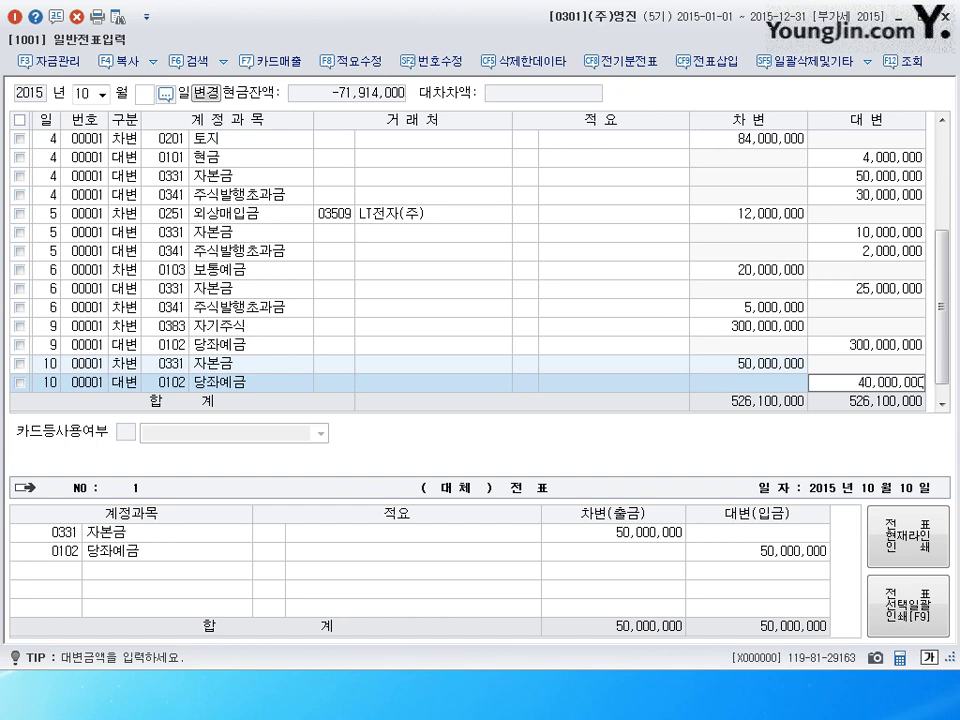
pyautogui.press('Return')
# Step: Add a credit line on October 10 for account 0342 감자차익 with amount 10,000,000
pyautogui.press('Return')
pyautogui.press('4')
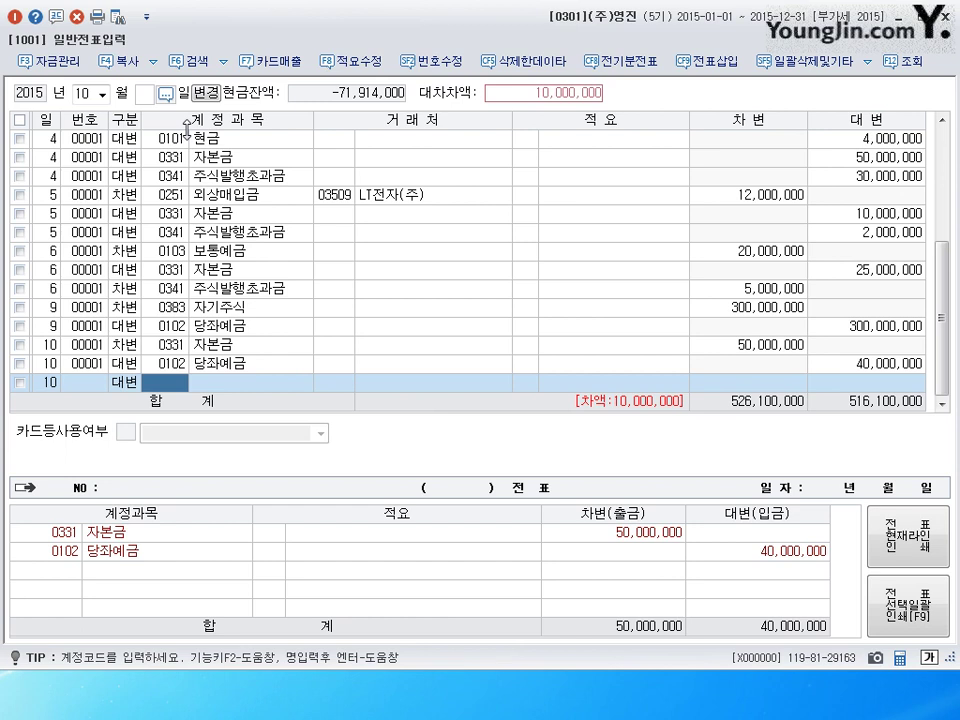
pyautogui.write('342')
pyautogui.press('Return')
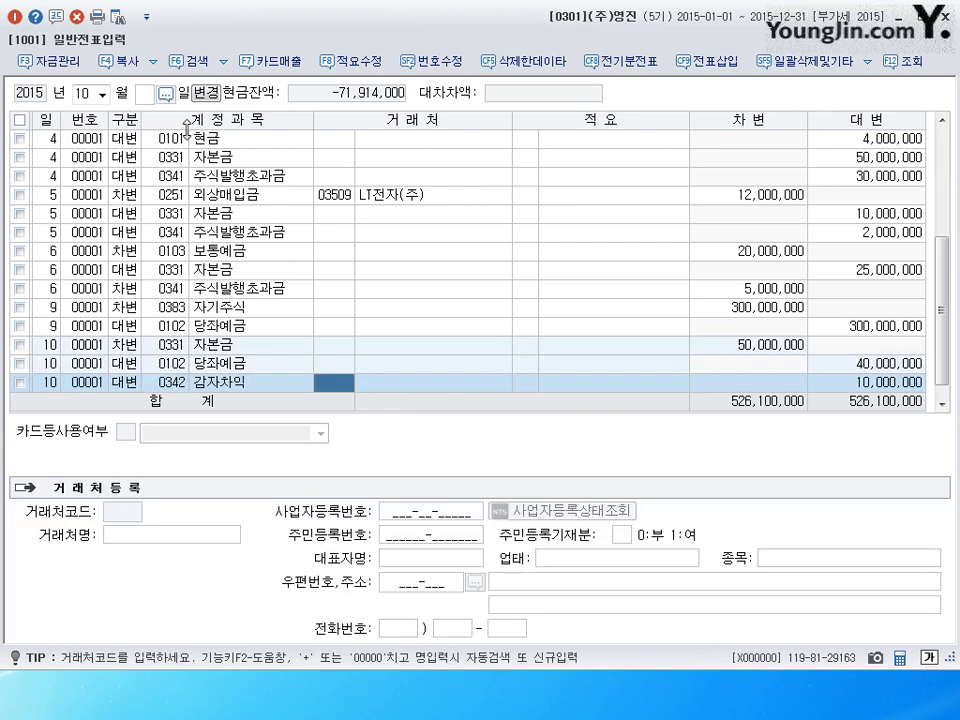
pyautogui.press('Return')
pyautogui.press('Return')
pyautogui.press('Return')
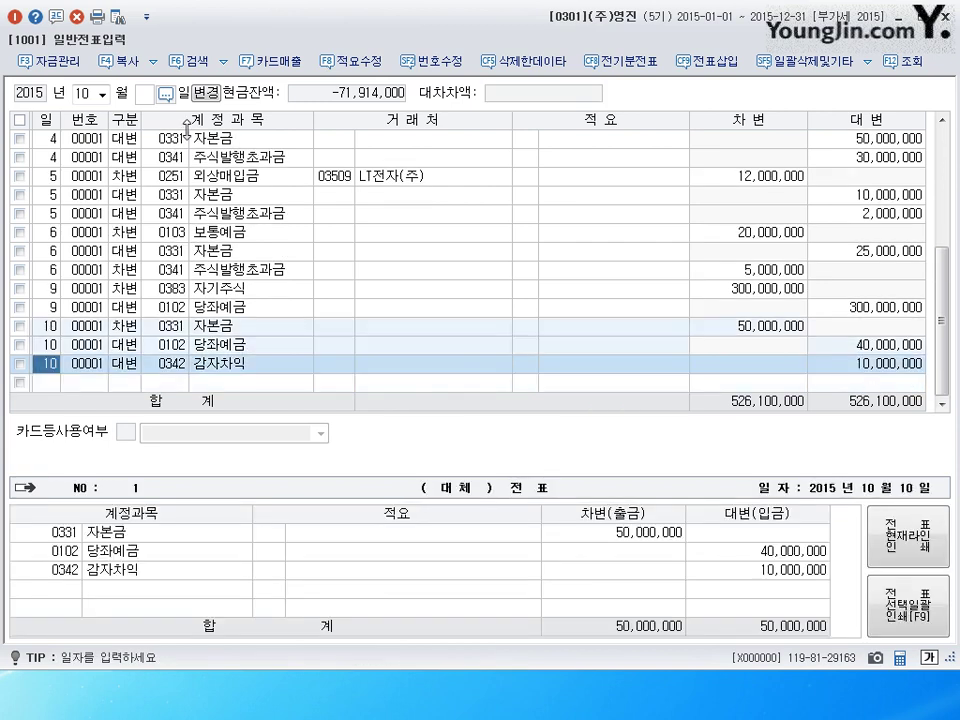